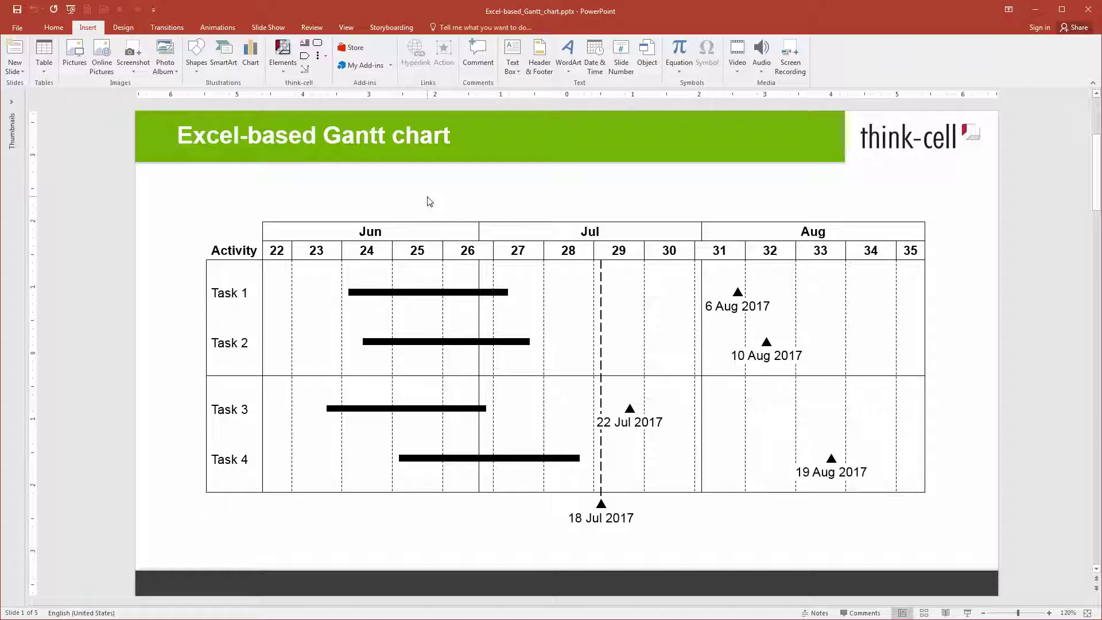
- Open the date scale's calendar settings, then bring up the chart's linked Excel datasheet
double_click(425, 223)
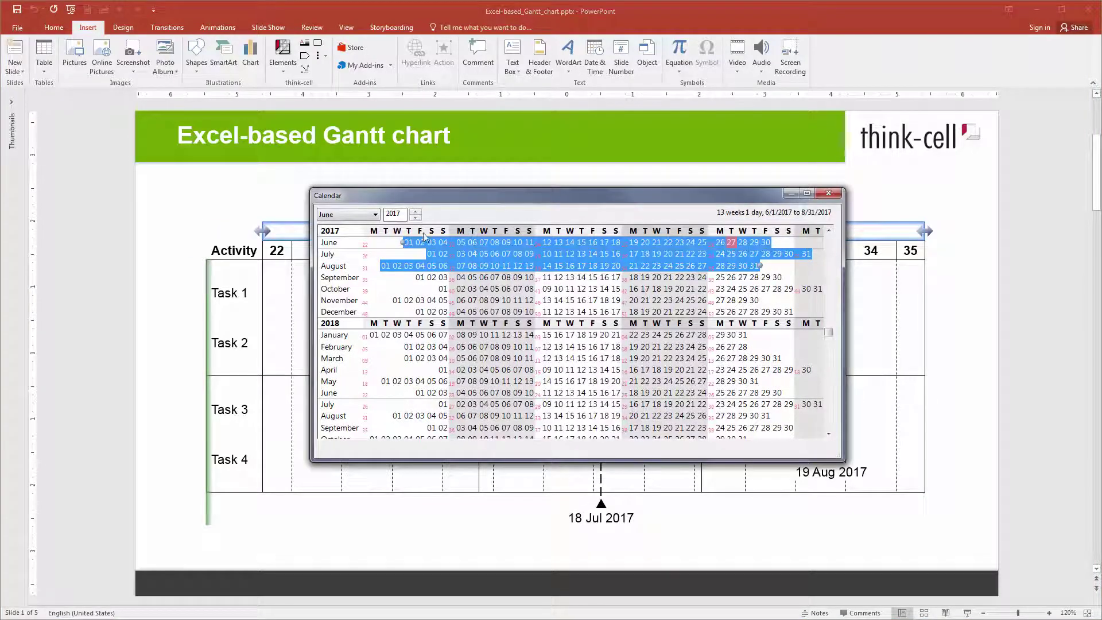
left_click(927, 494)
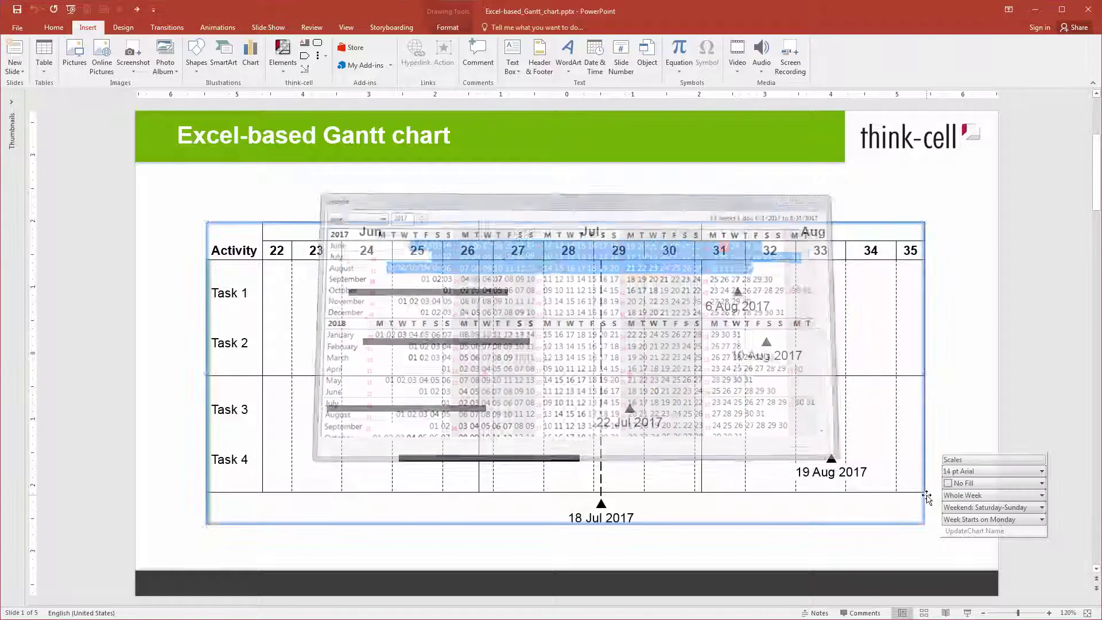
left_click(912, 514)
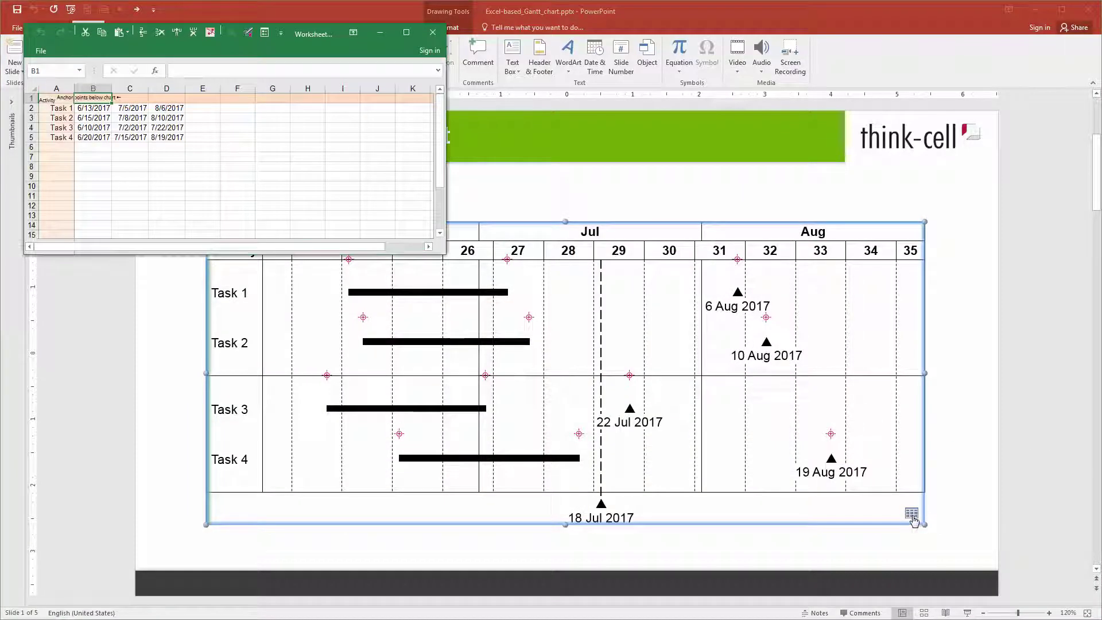
left_click(893, 618)
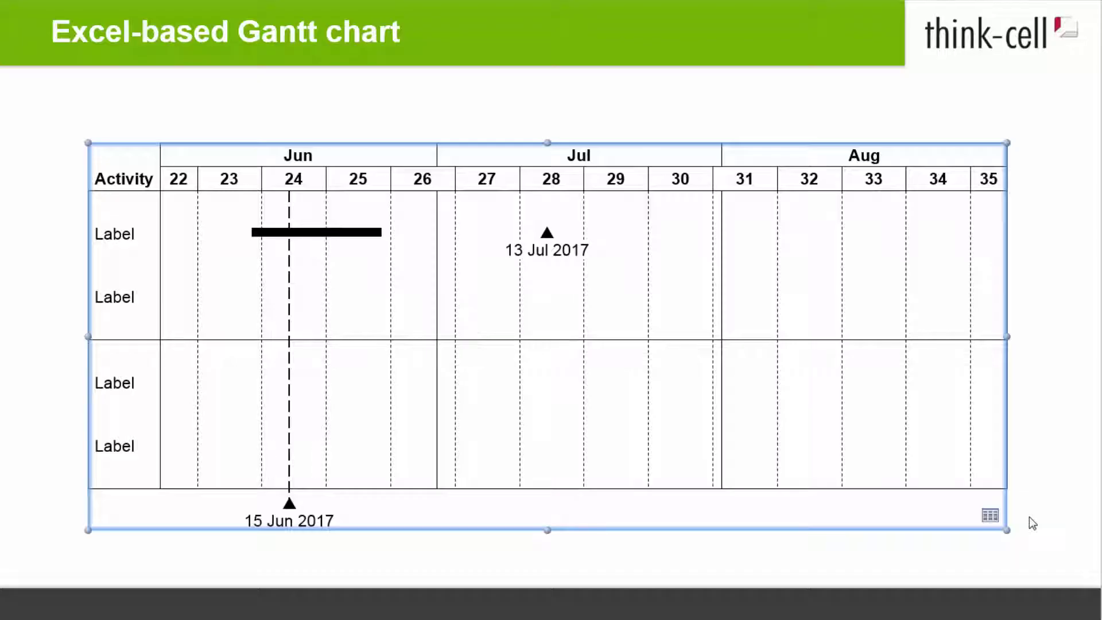
- Open the new Gantt chart's internal datasheet with its empty Activity column
double_click(990, 516)
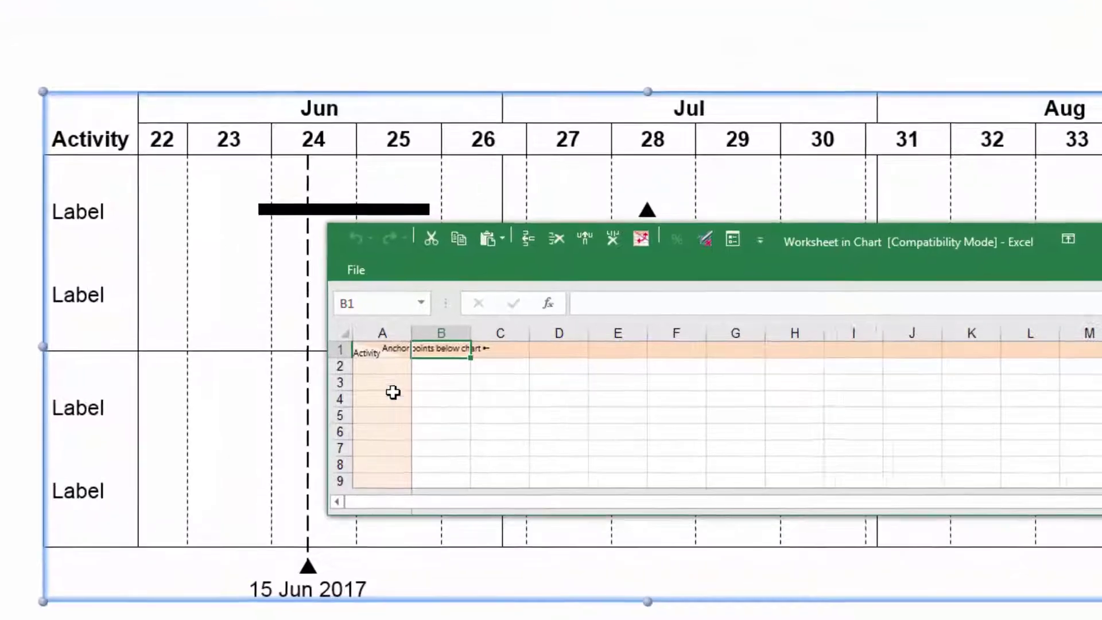
- Enter Task 1 in A2 with dates 6/13/2017, 7/5/2017, 8/6/2017 and 6/4/2017 in B2–E2
left_click(418, 377)
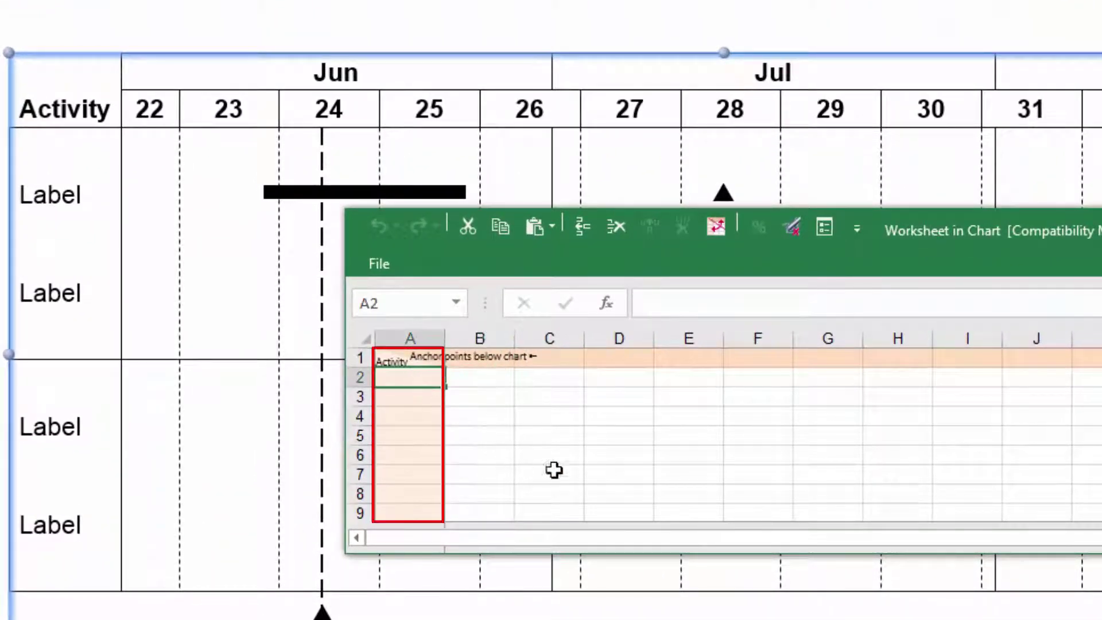
type("Task 1")
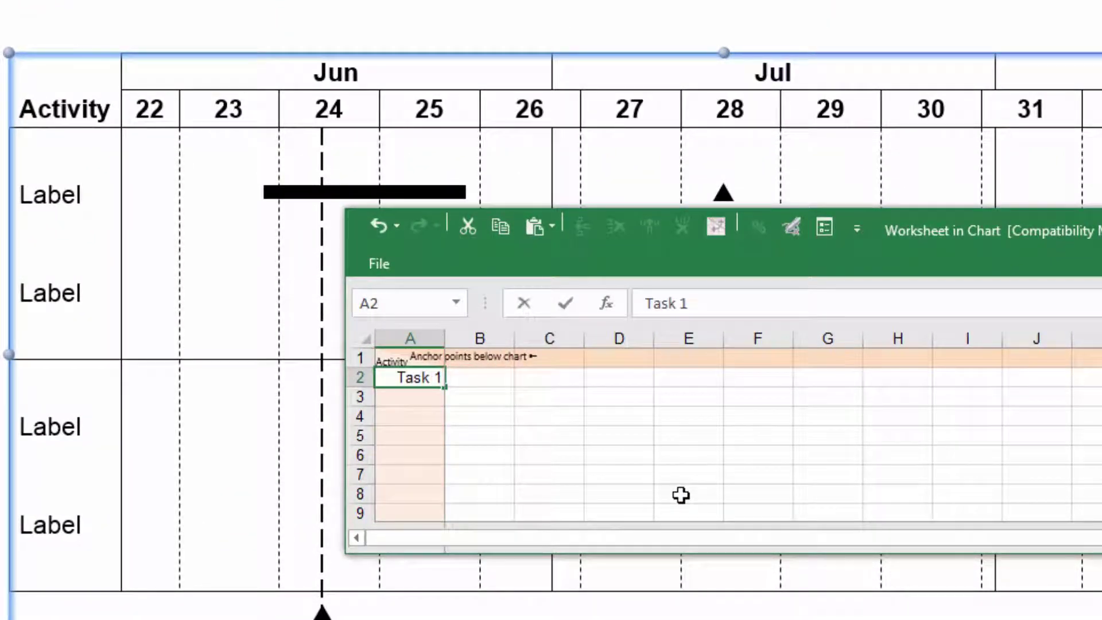
key("Tab")
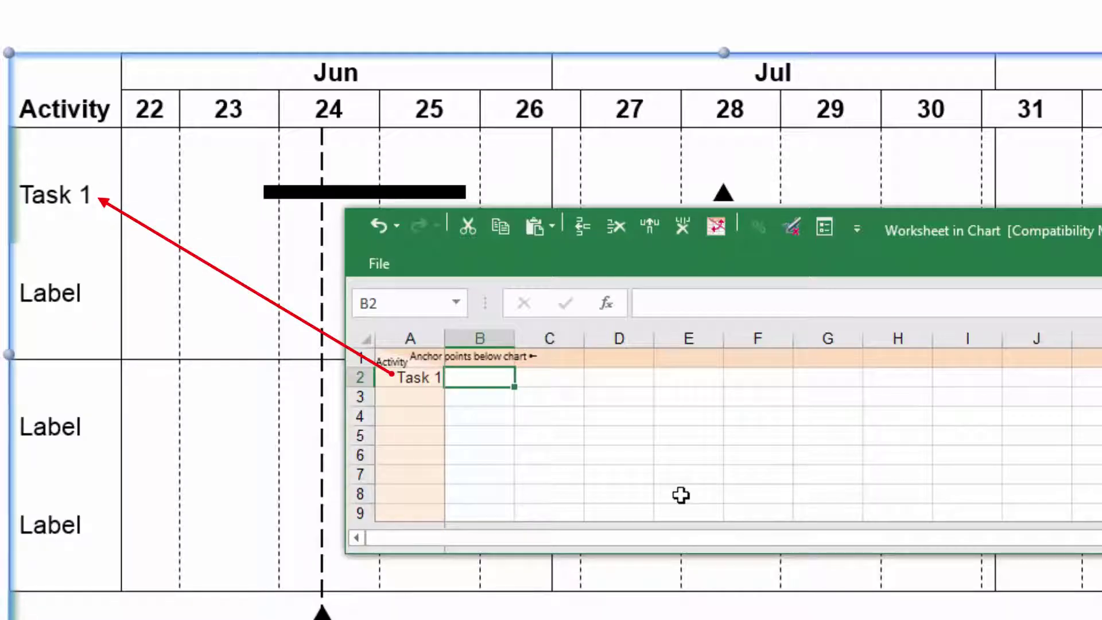
type("6/13/2017")
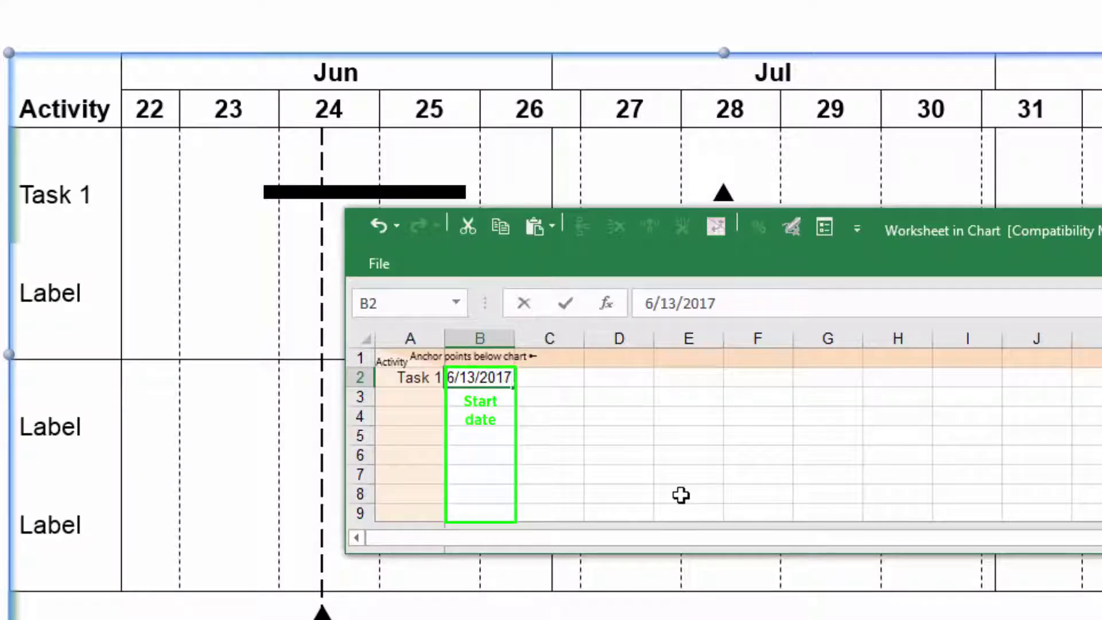
key("Tab")
type("7/")
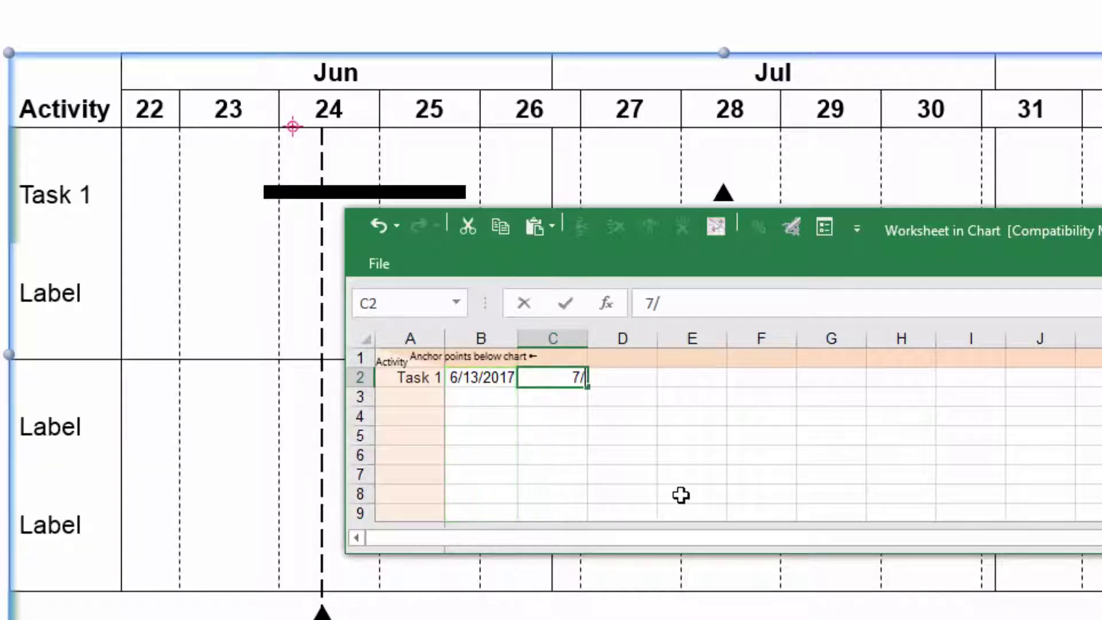
type("5/2017")
key("Tab")
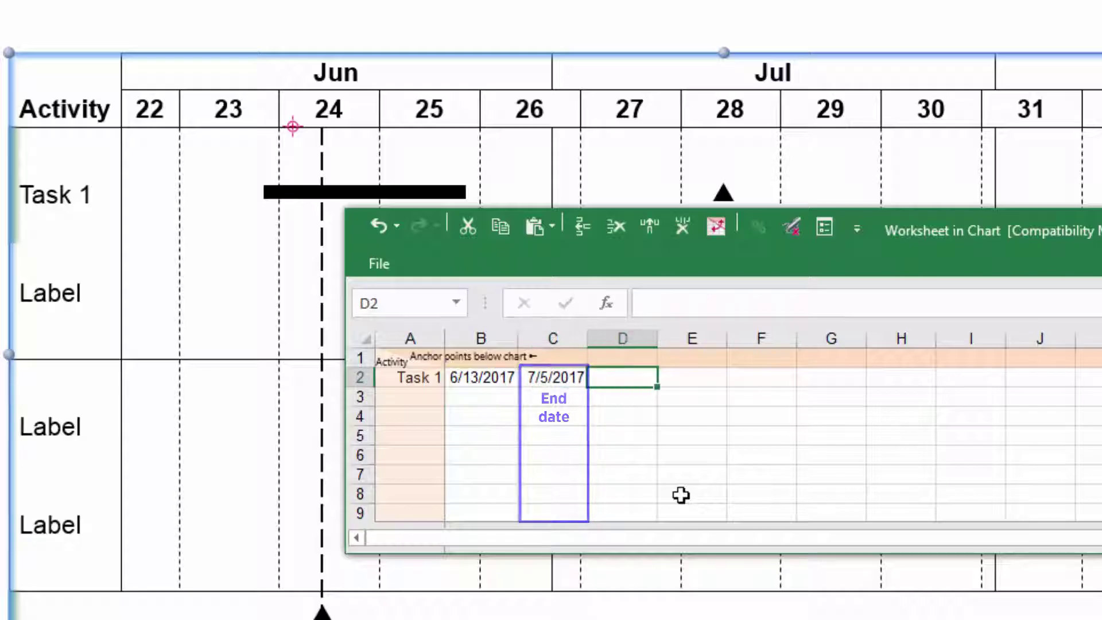
type("8/6/2017")
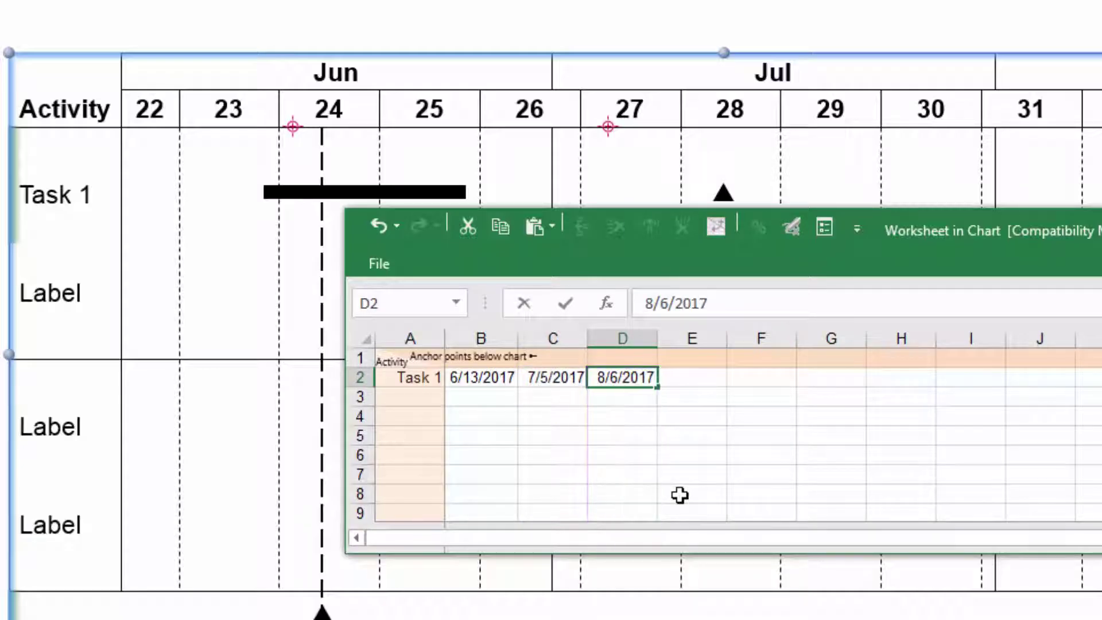
key("Tab")
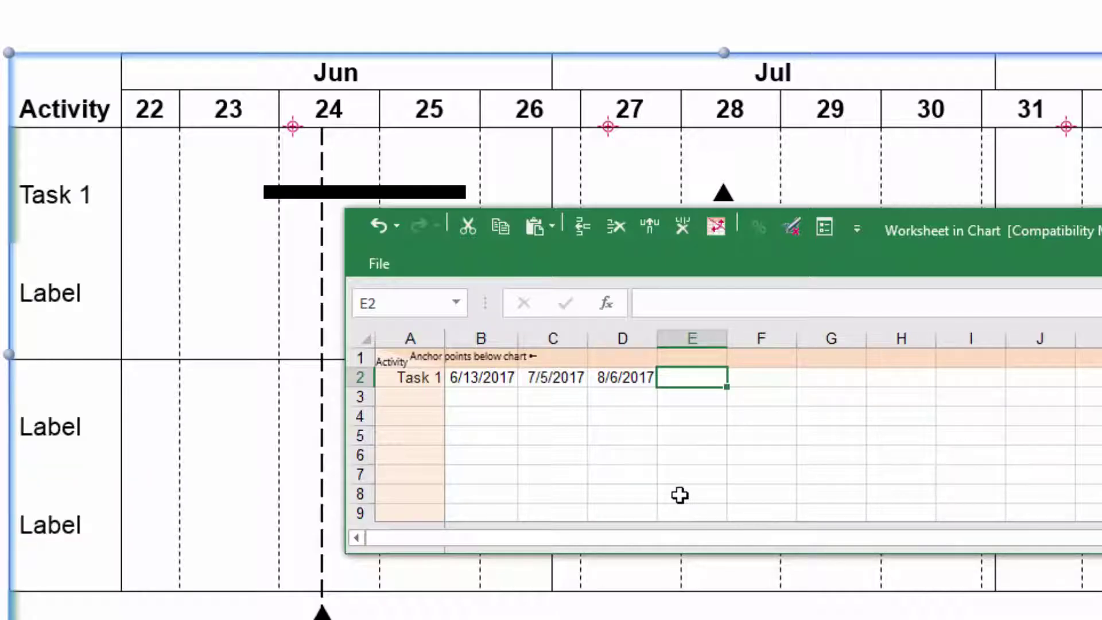
type("6/4/2017")
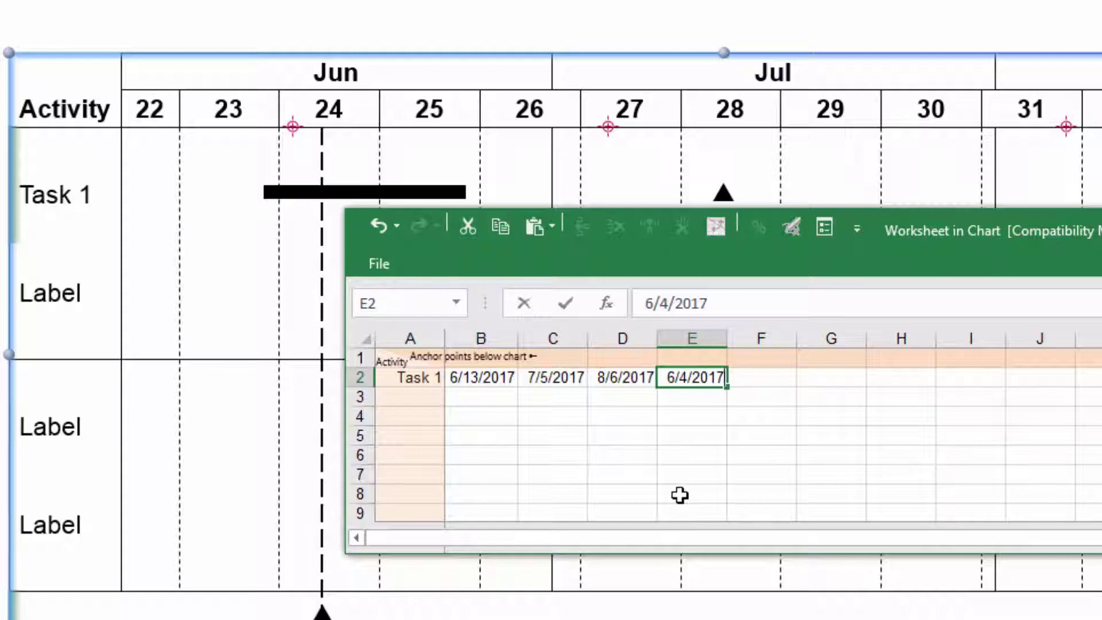
key("Tab")
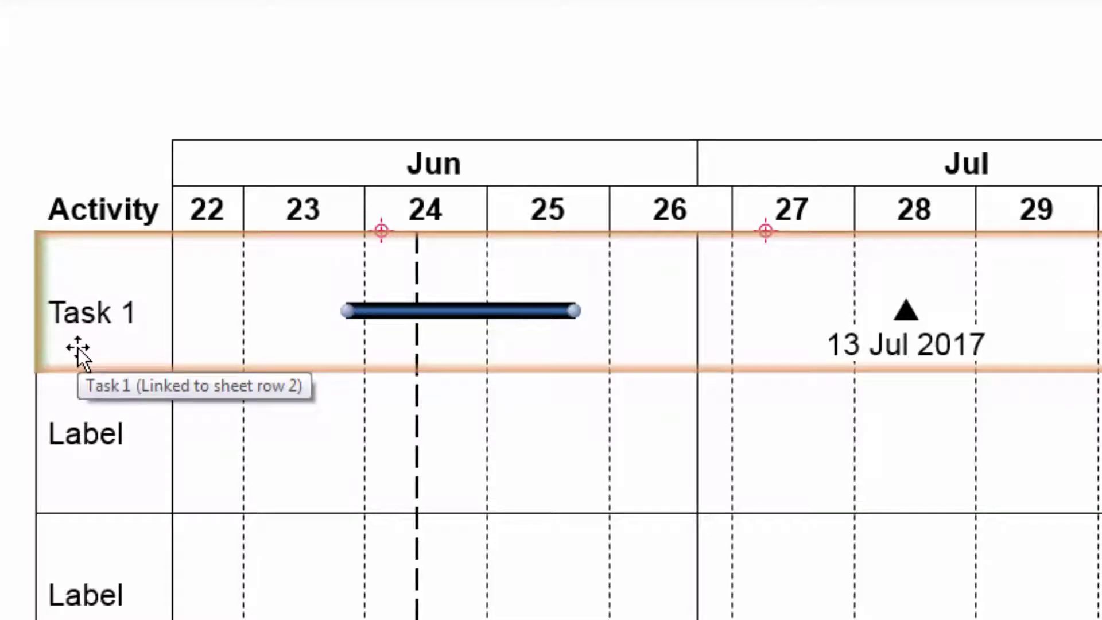
- Enter a duration of 10 in cell C2 for Project 1
key("Tab")
type("10")
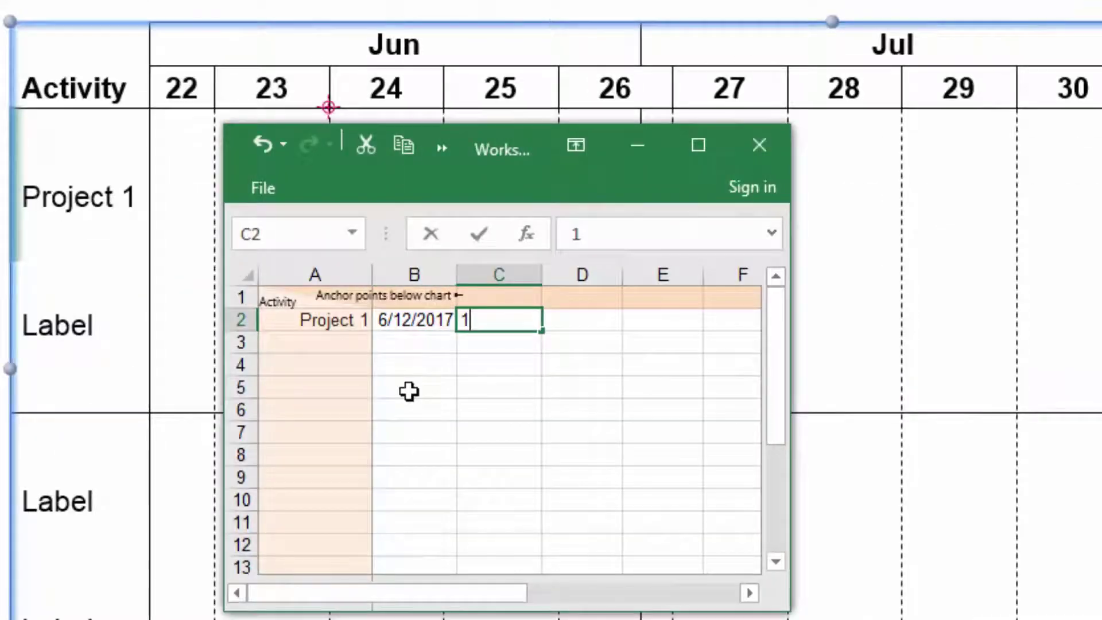
key("Tab")
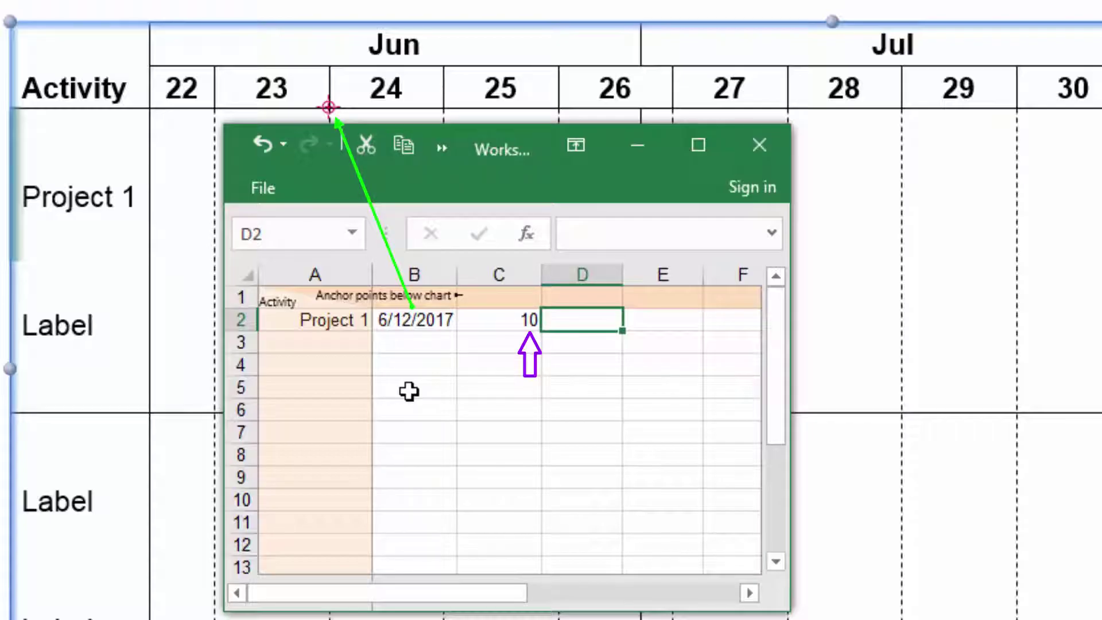
- Compute D2's end date with the formula =B2+C2, giving 6/22/2017
type("=B")
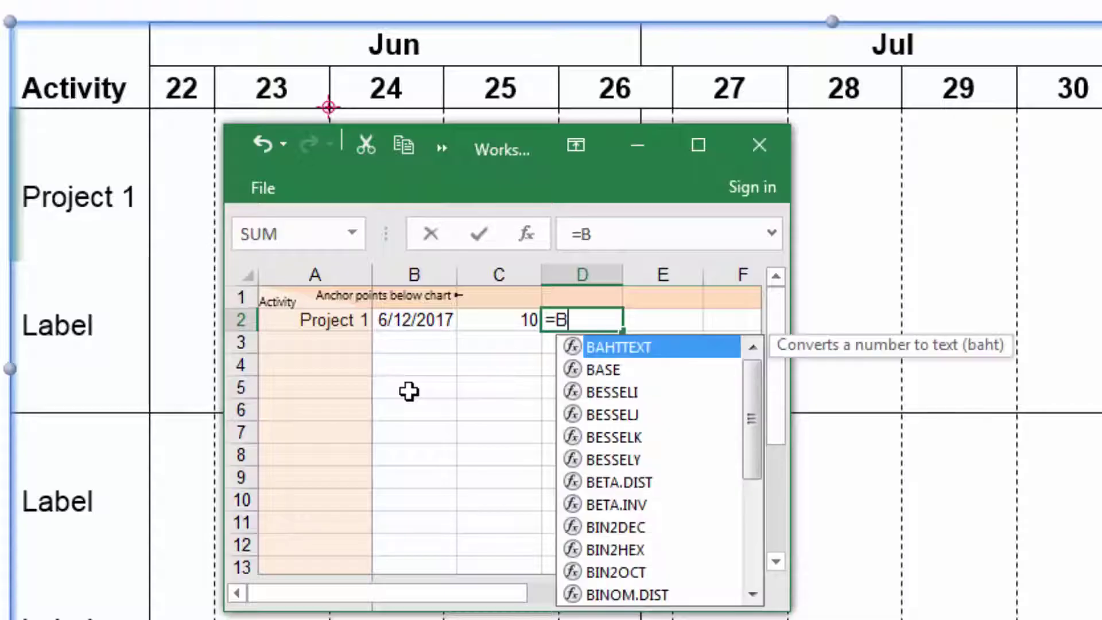
type("2+C2")
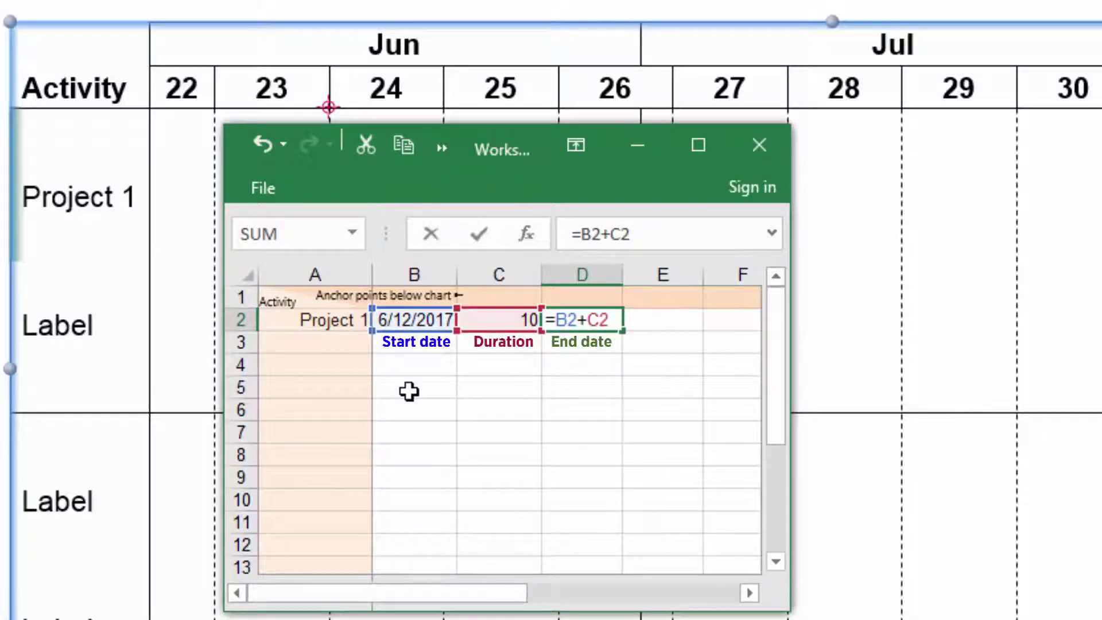
key("Return")
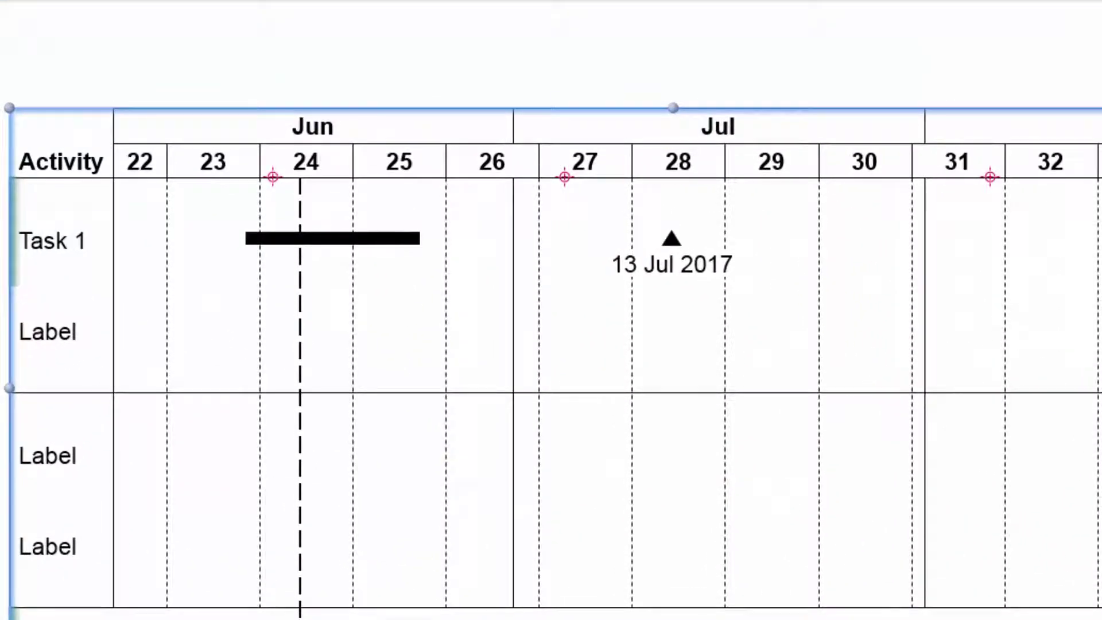
- Snap Task 1's bar start, bar end and milestone onto the anchor points, then reopen the datasheet
left_click(328, 239)
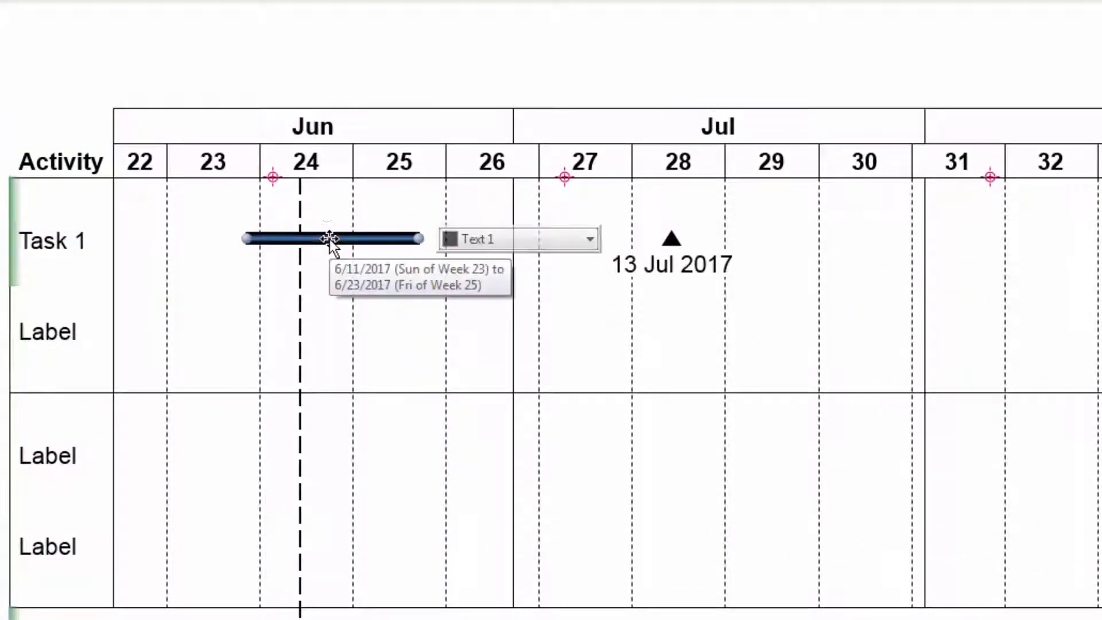
left_click_drag(247, 239, 274, 183)
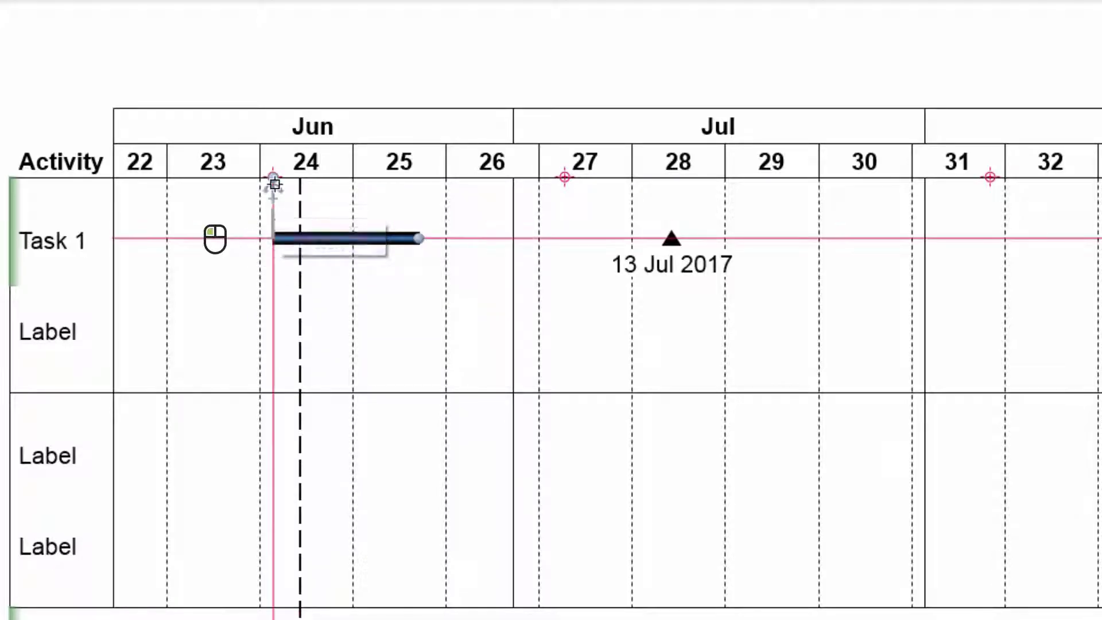
left_click_drag(418, 239, 565, 177)
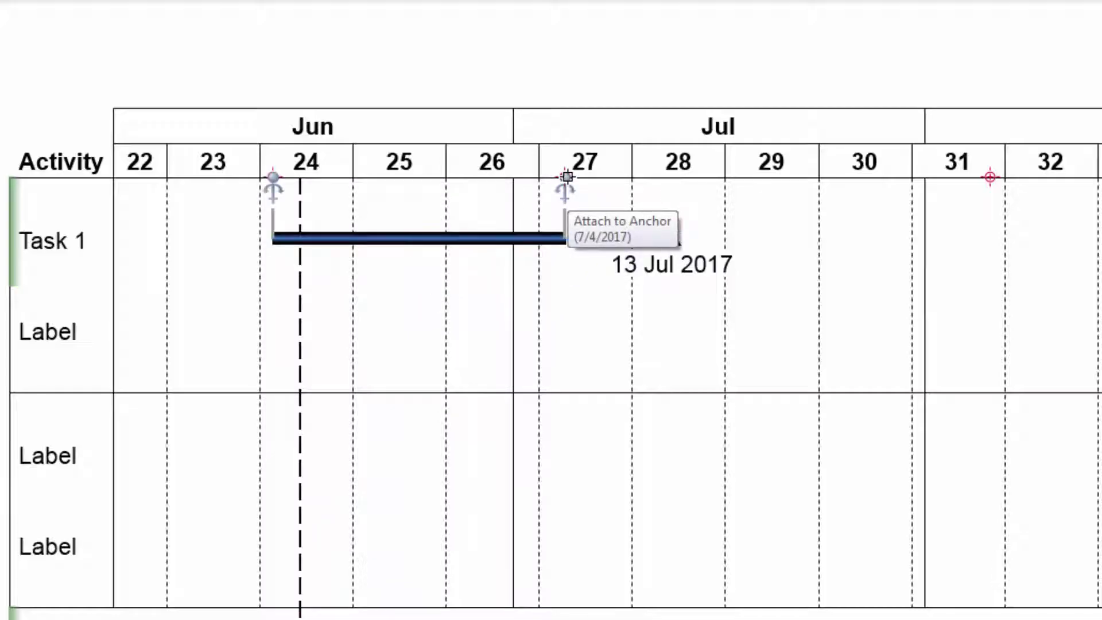
left_click_drag(670, 237, 989, 178)
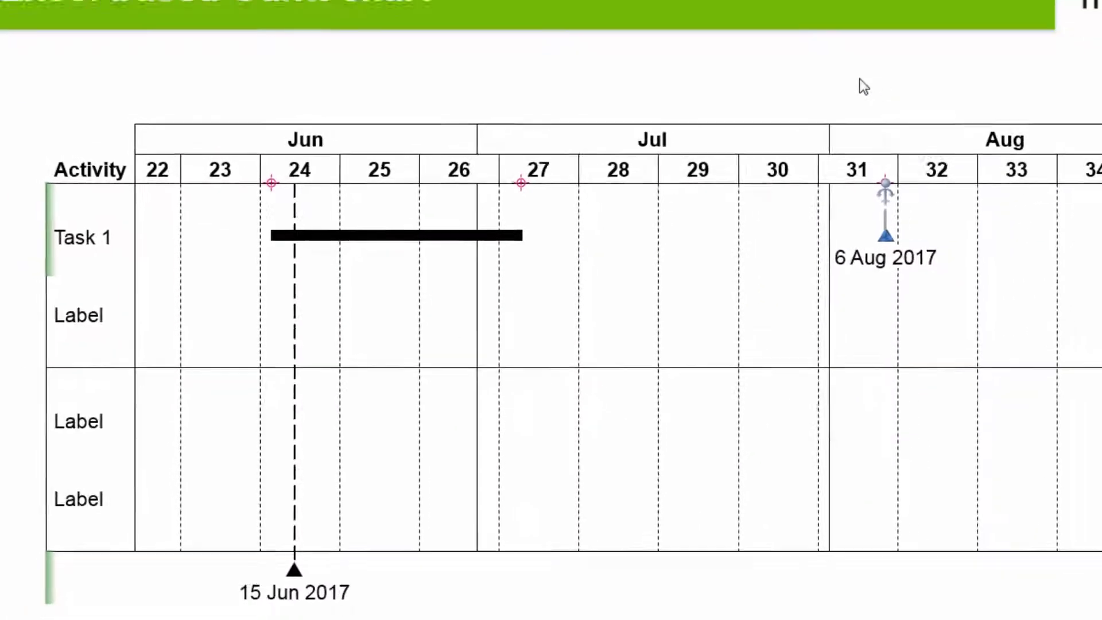
left_click(997, 522)
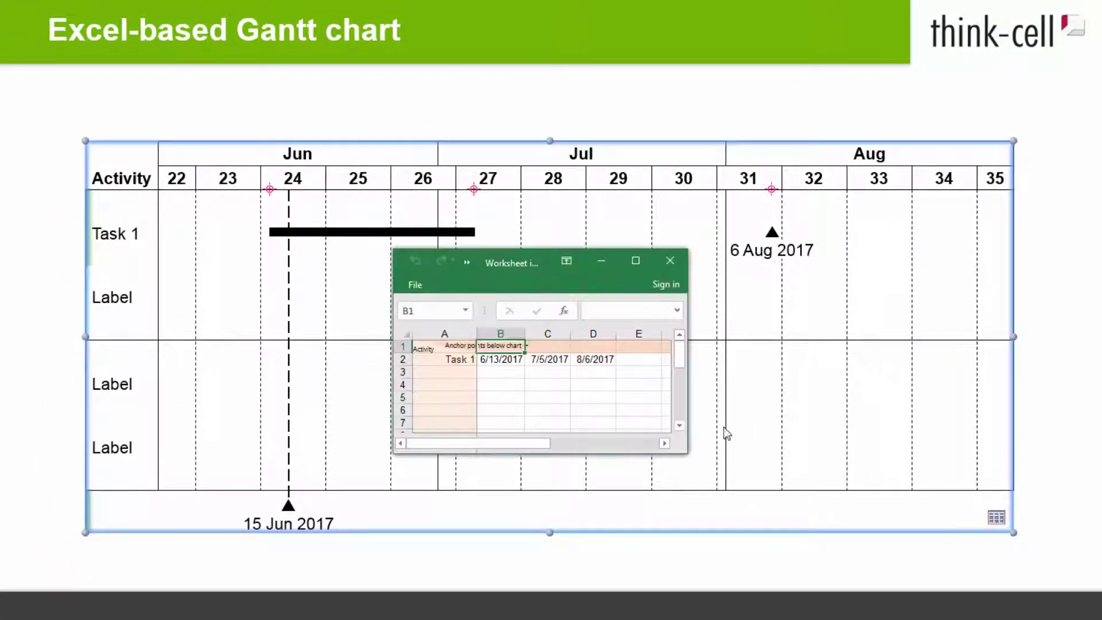
- Change Task 1's start date to 6/2 and its milestone to 8/24
left_click(495, 360)
type("6/2/")
key("Tab")
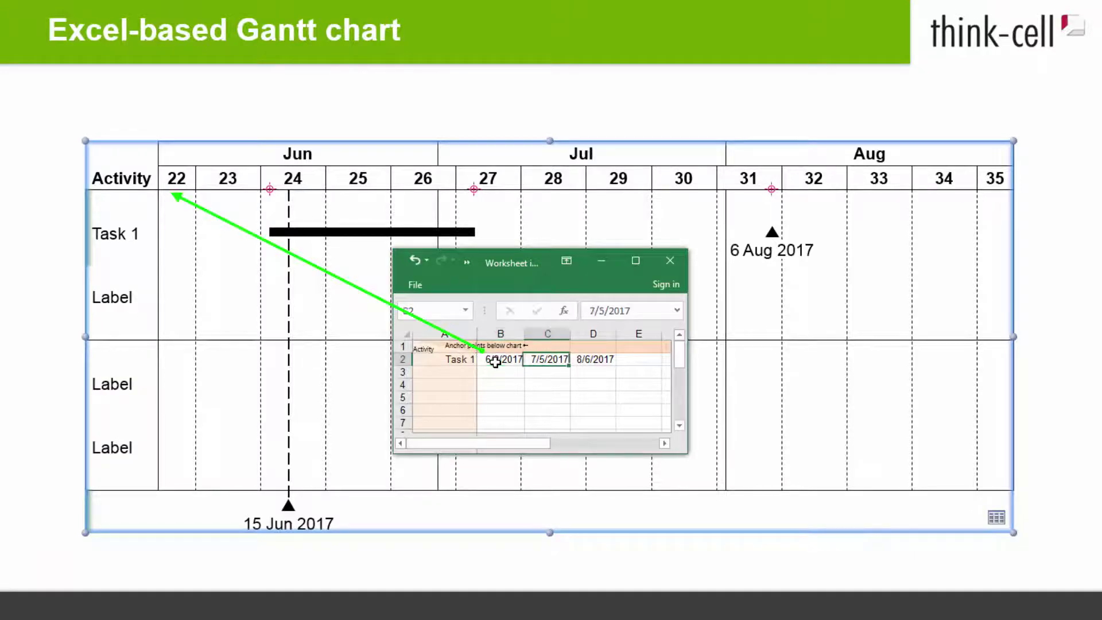
key("Tab")
type("8/24")
key("Return")
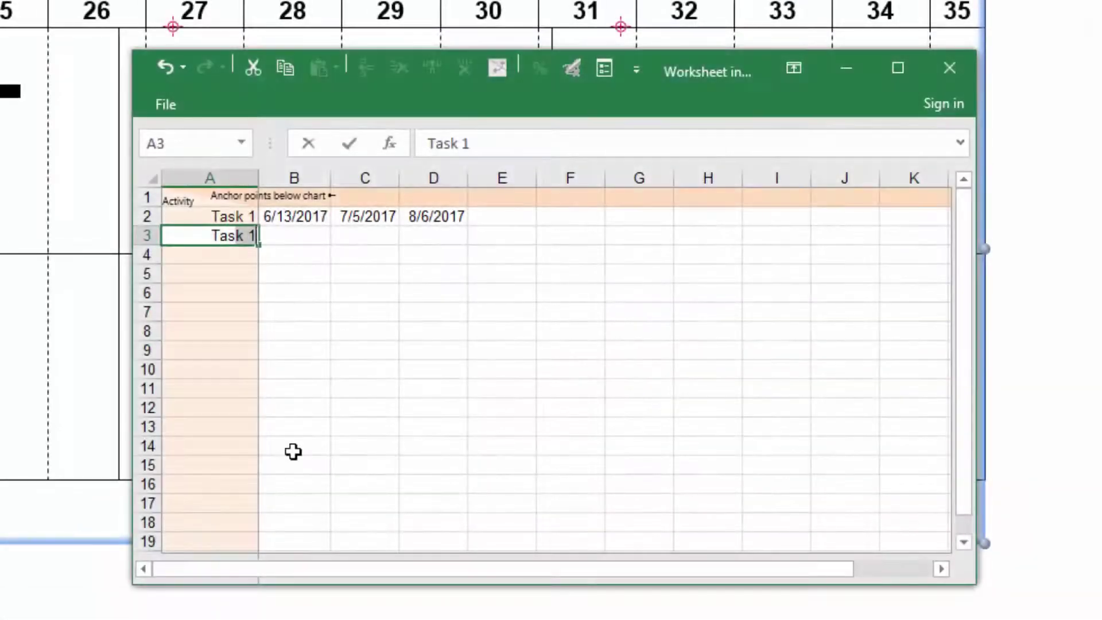
- Add Task 2 with start 6/15/2017, end 7/8/2017 and milestone 8/10/2017
type("2")
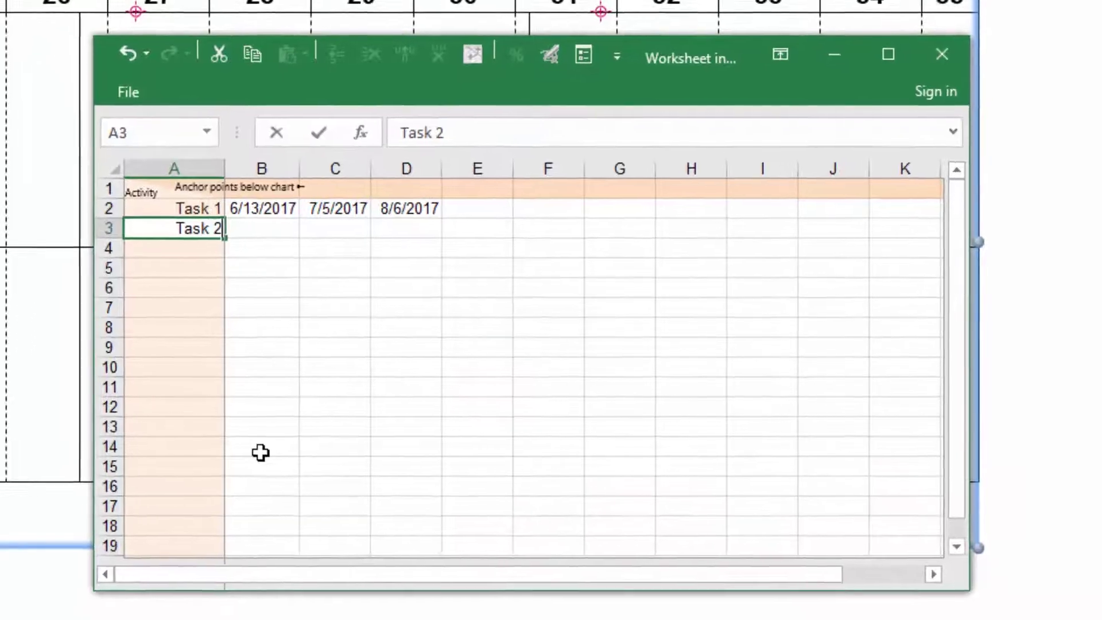
key("Tab")
type("6/15/2017")
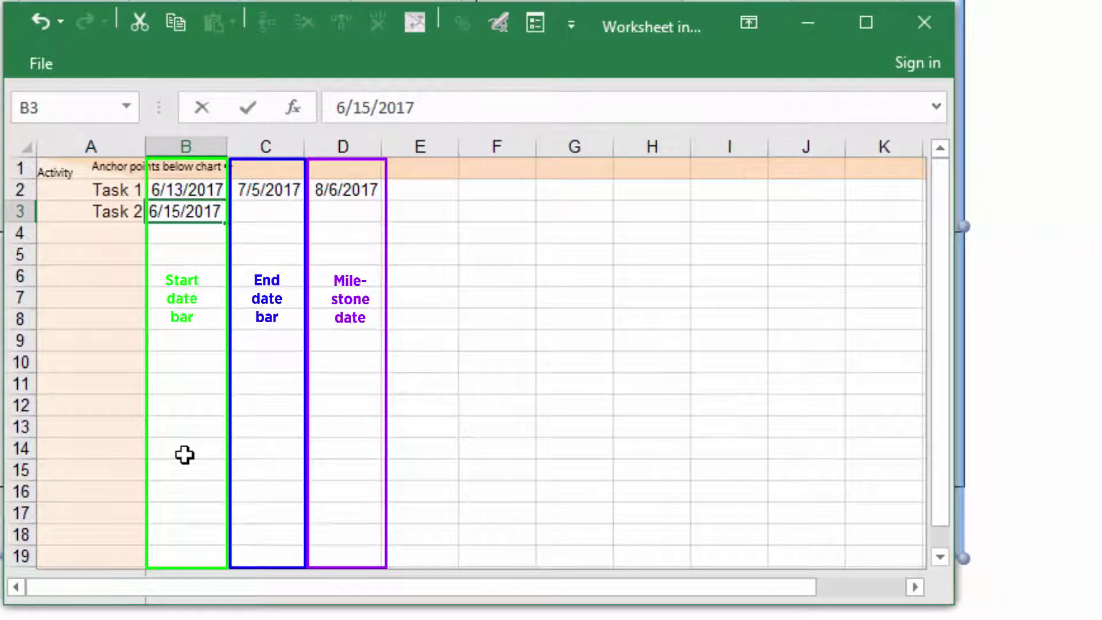
key("Tab")
type("7/8/2017")
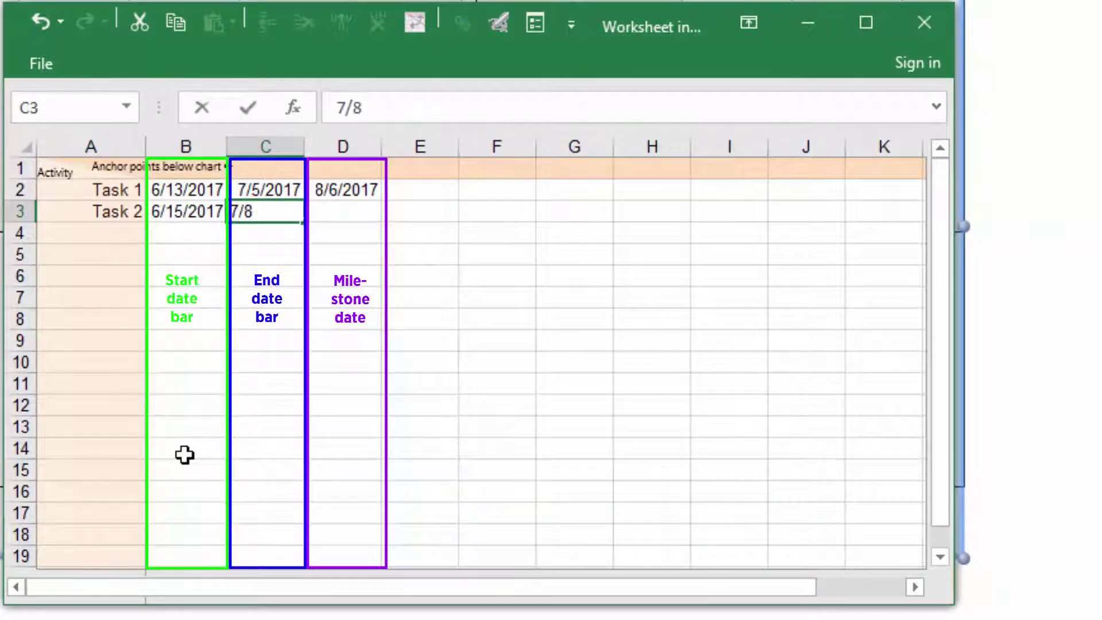
key("Tab")
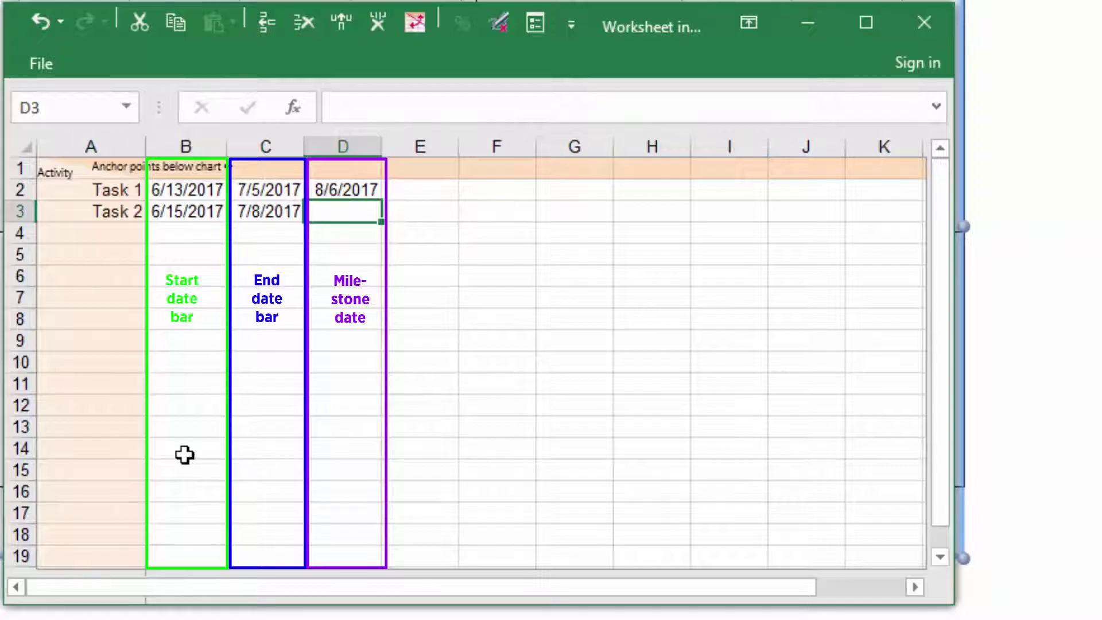
type("8/10/2017")
key("Return")
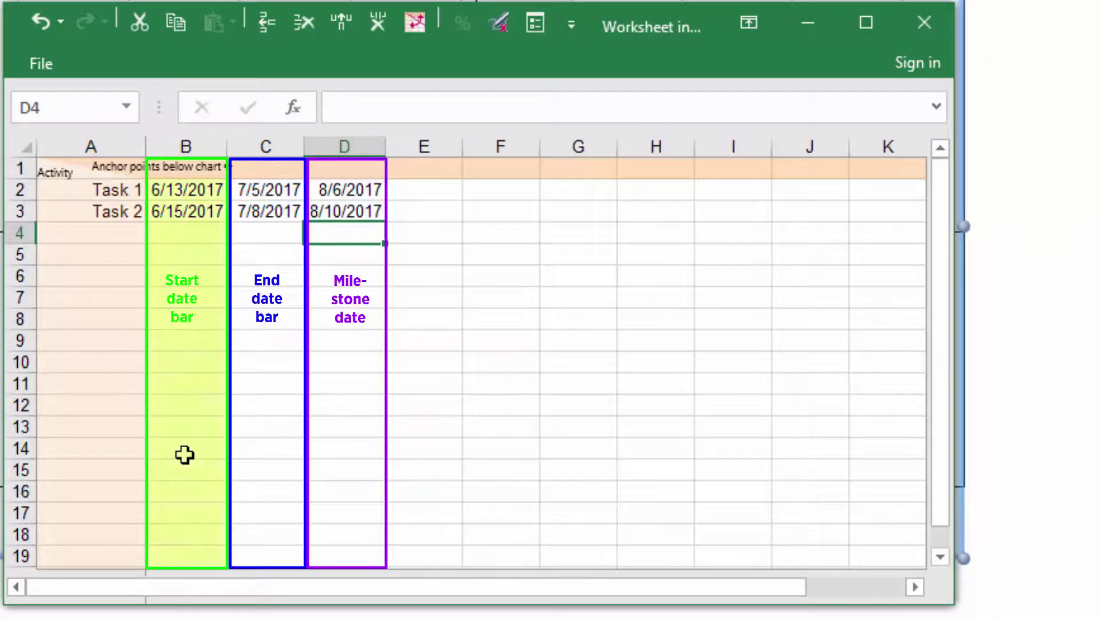
- Add Task 3 with start 6/10/2017, end 7/2/2017 and milestone 7/22/2017
key("Home")
type("Task 3")
key("Tab")
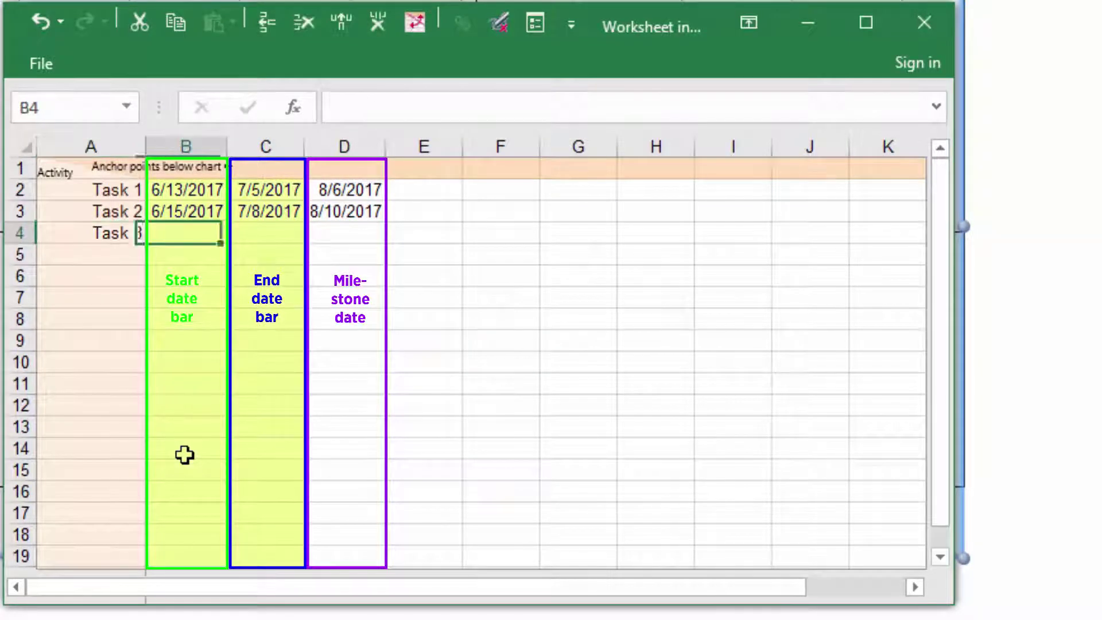
type("6/10/2017")
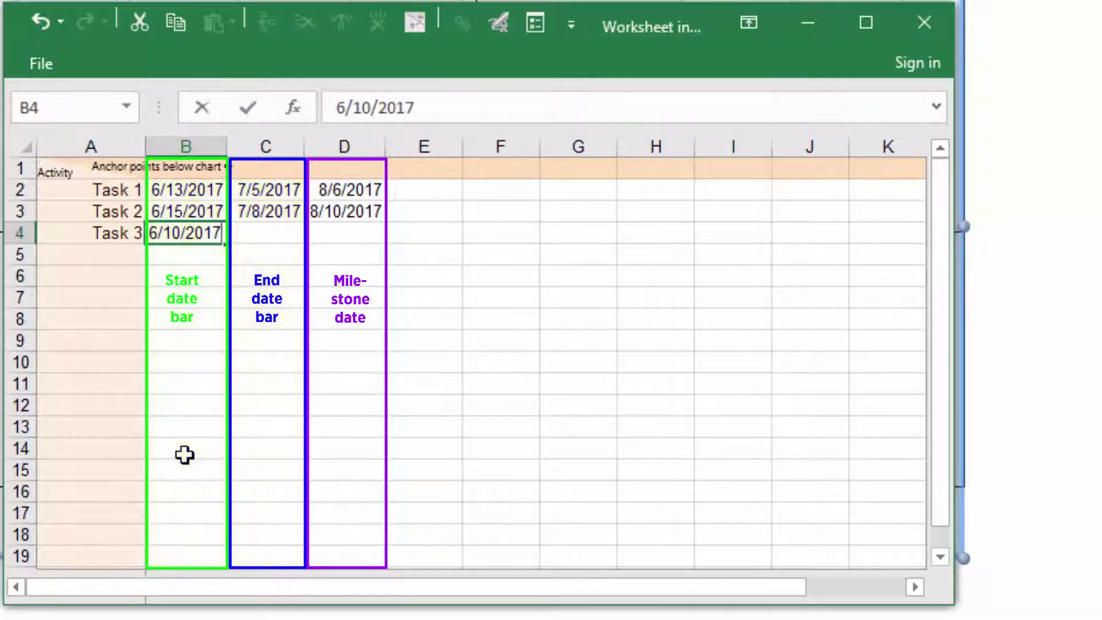
key("Tab")
type("7/2/2017")
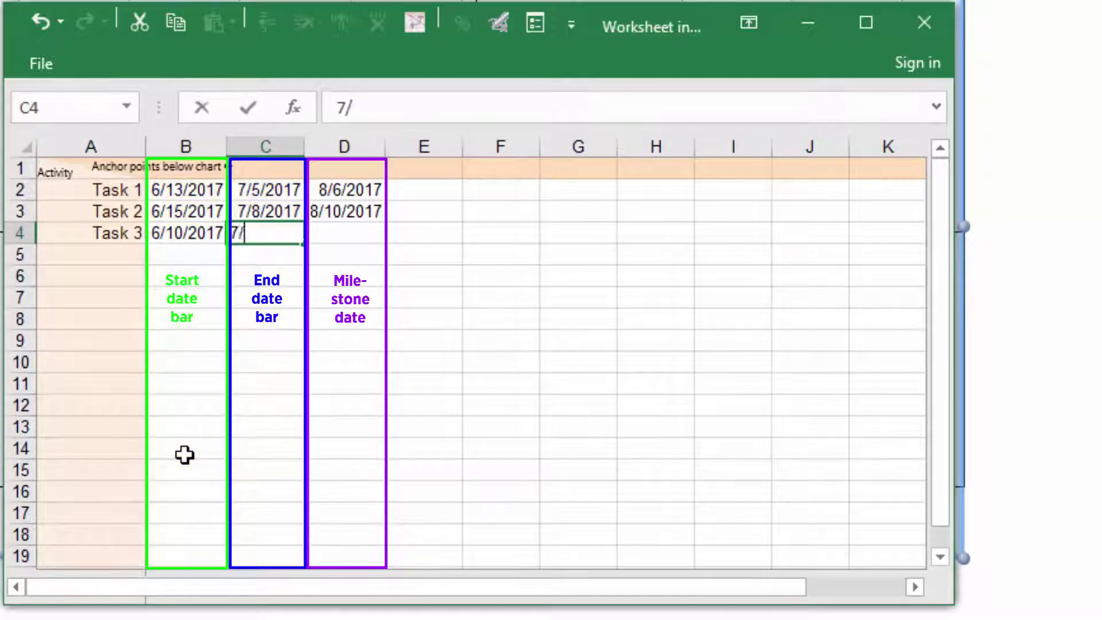
key("Tab")
type("7/22/2017")
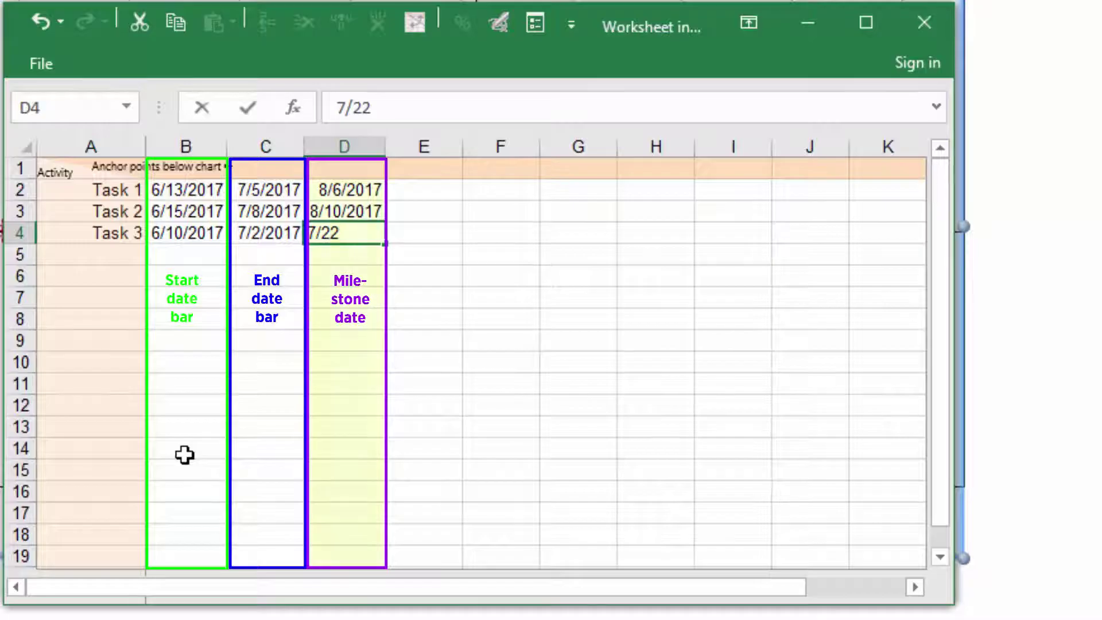
key("Return")
- Add Task 4 with start 6/20/2017, end 7/15/2017 and milestone 8/19/2017
key("Home")
type("Task 4")
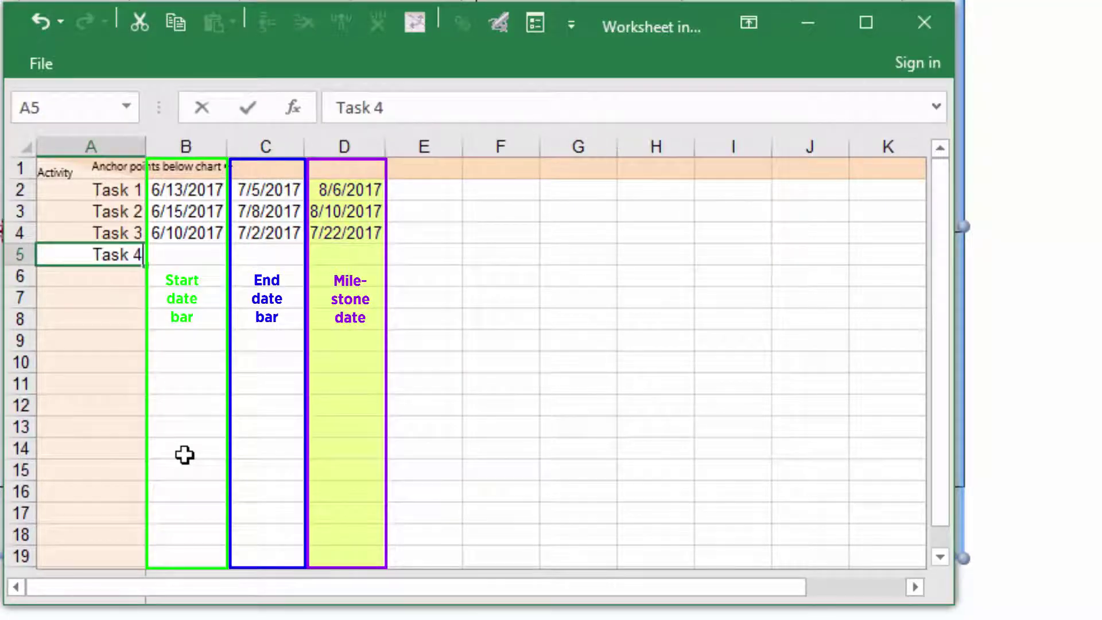
key("Tab")
type("6/20/2017")
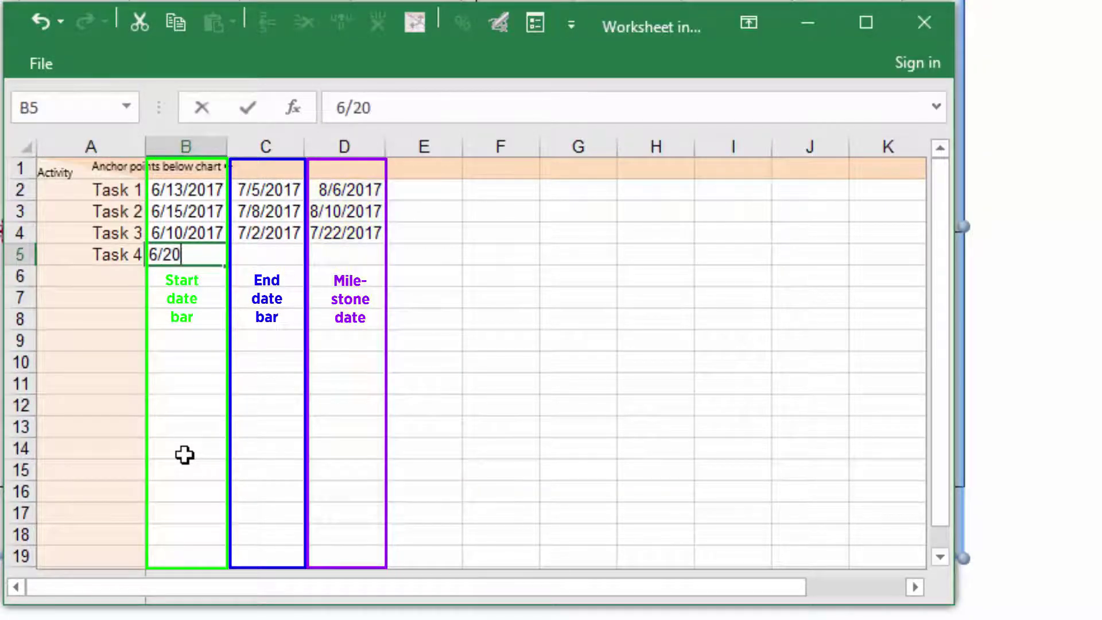
key("Tab")
type("7/15/2017")
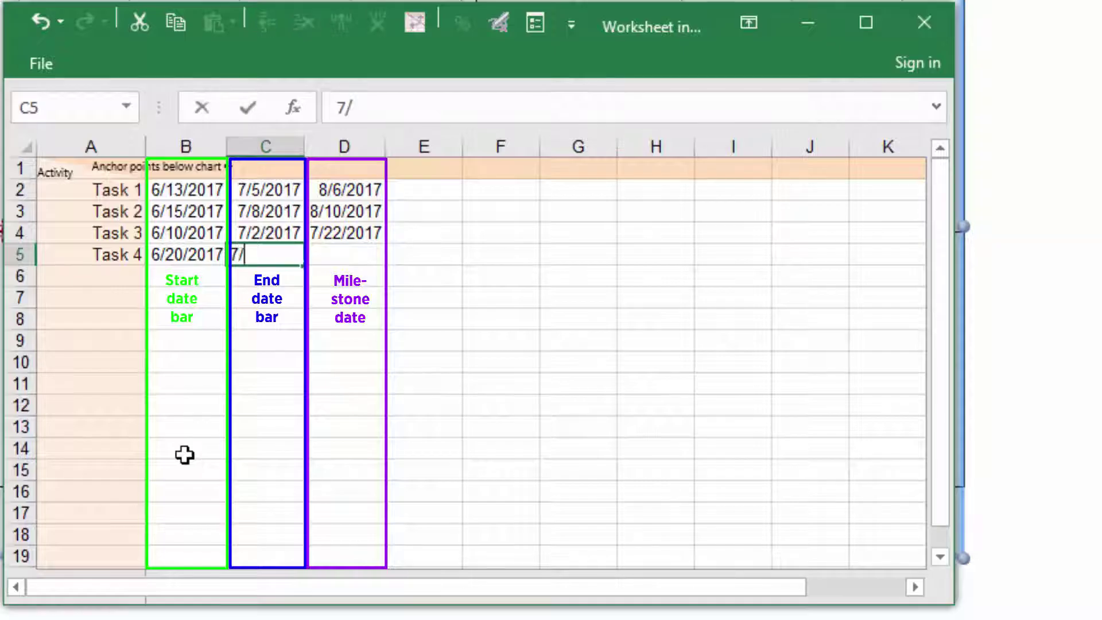
key("Tab")
type("8")
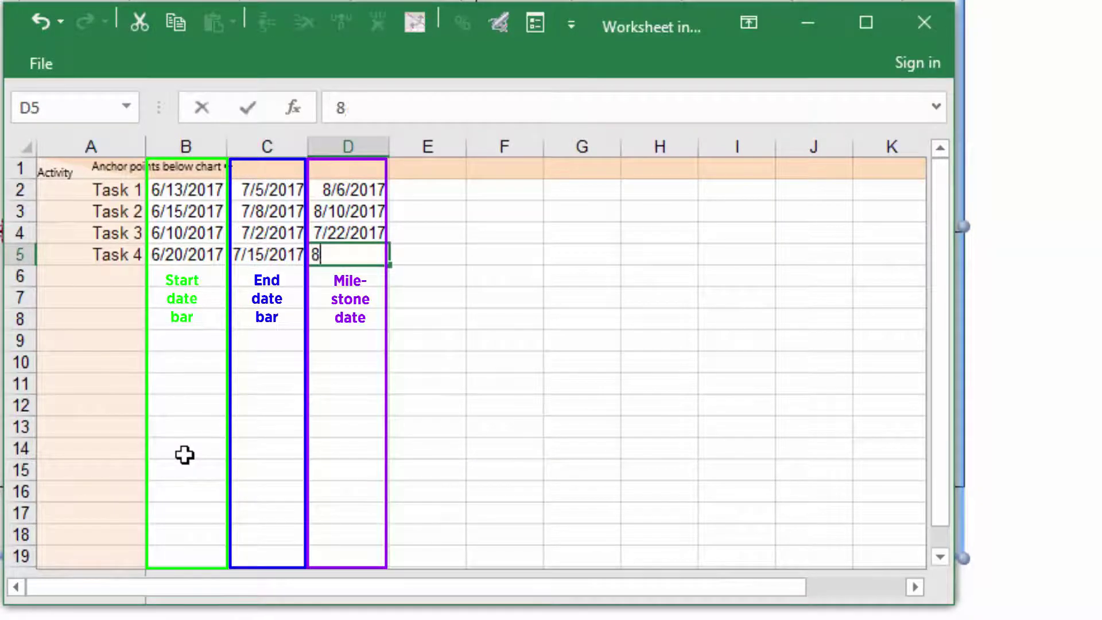
type("/19/2017")
key("Return")
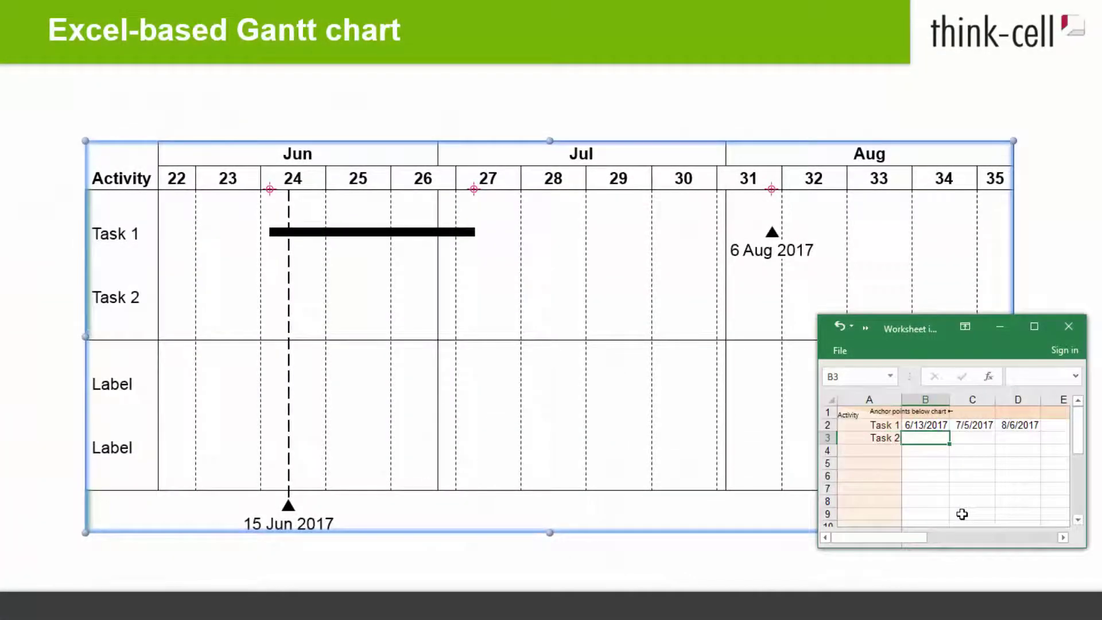
- Enter Task 2's dates 6/15/2017, 7/8/2017 and milestone 8/10/2017
type("6/15/2017")
key("Tab")
type("7/8/2017")
key("Tab")
type("8/10/2017")
key("Return")
- Enter Task 3 with dates 6/10/2017, 7/2/2017 and milestone 7/22/2017
type("Task 3")
key("Tab")
type("6/10/")
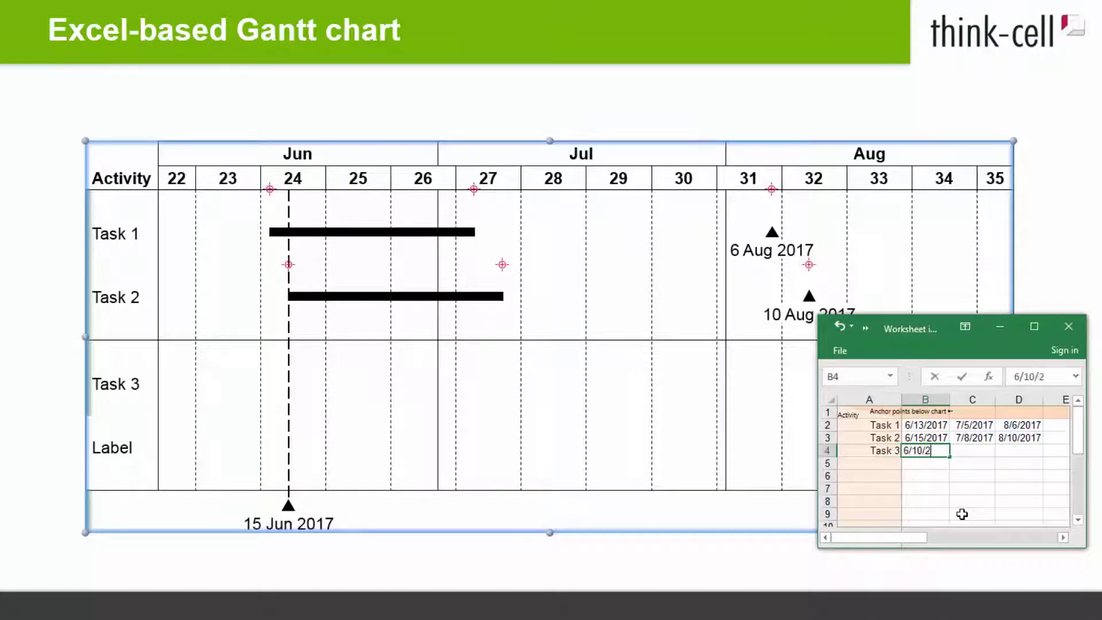
type("2017")
key("Tab")
type("7/2/2017")
key("Tab")
type("7/22/2017")
key("Return")
- Enter Task 4 with end 7/15/2017 and milestone 8/19/2017, then select its bar on the slide
type("Task 4")
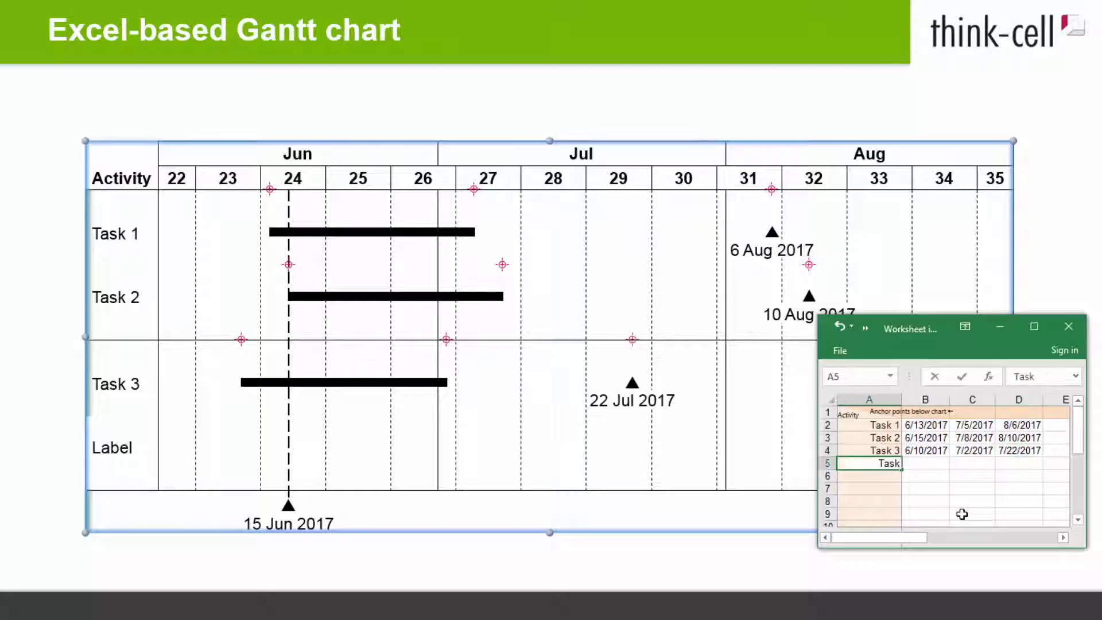
key("Tab")
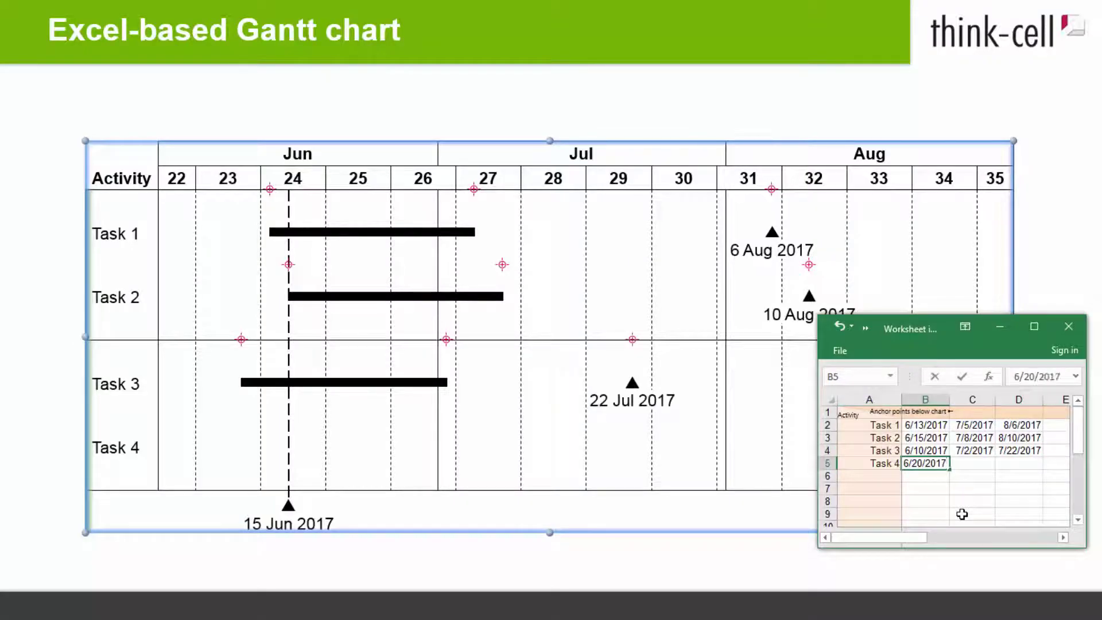
key("Tab")
type("7/15/2017")
key("Tab")
type("8")
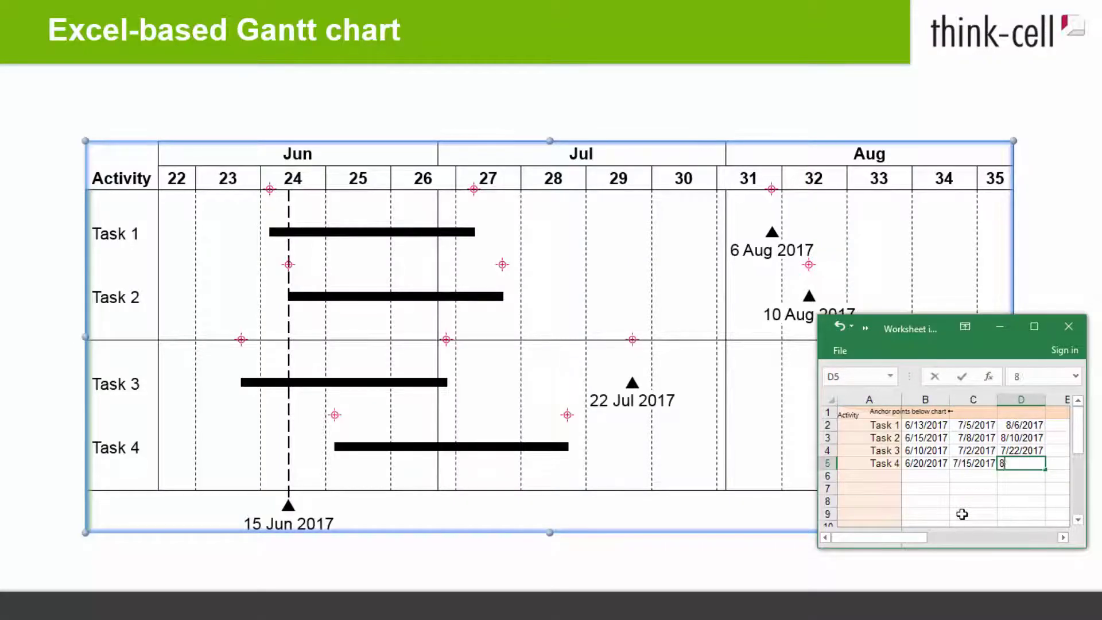
type("/19/2017")
key("Return")
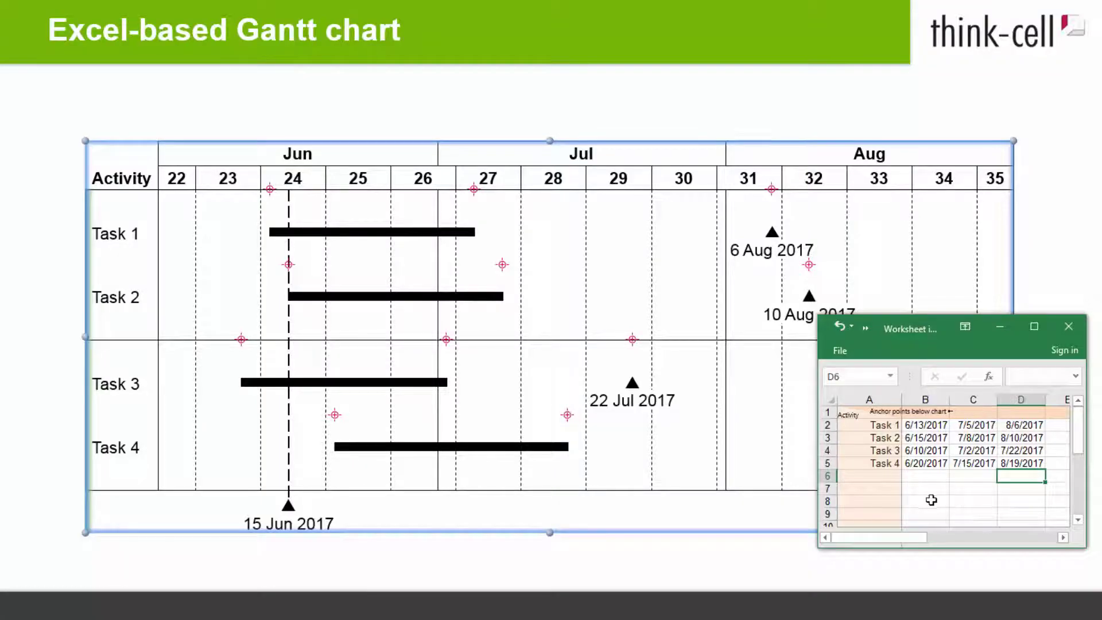
left_click(520, 447)
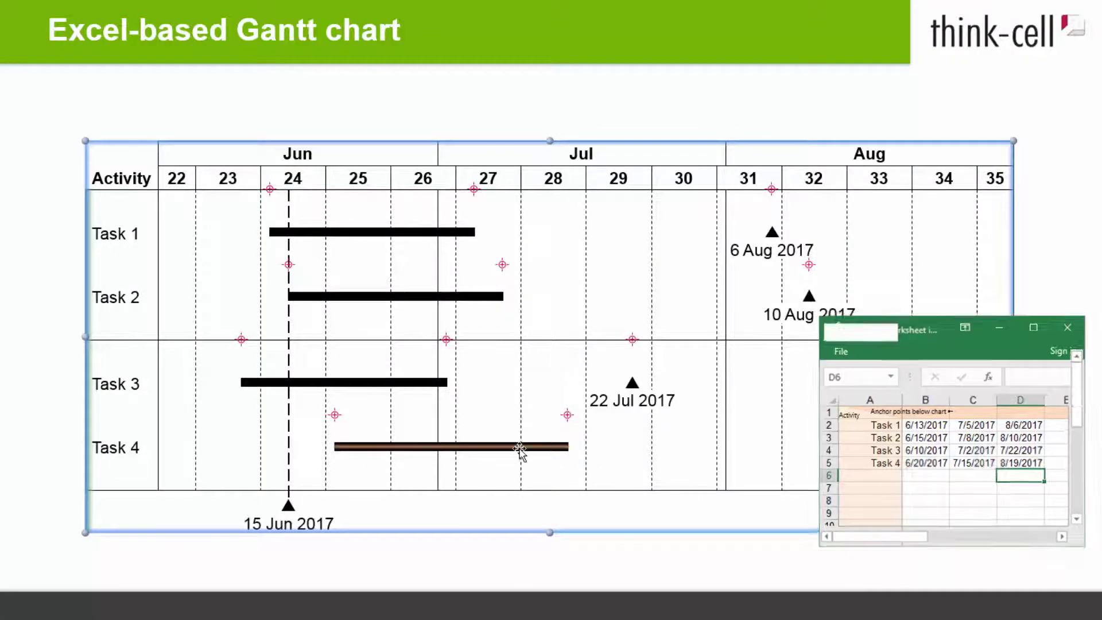
left_click_drag(568, 422, 551, 373)
- Enter 7/18/2017 as the anchor date in datasheet cell B1 and close the datasheet
left_click(103, 158)
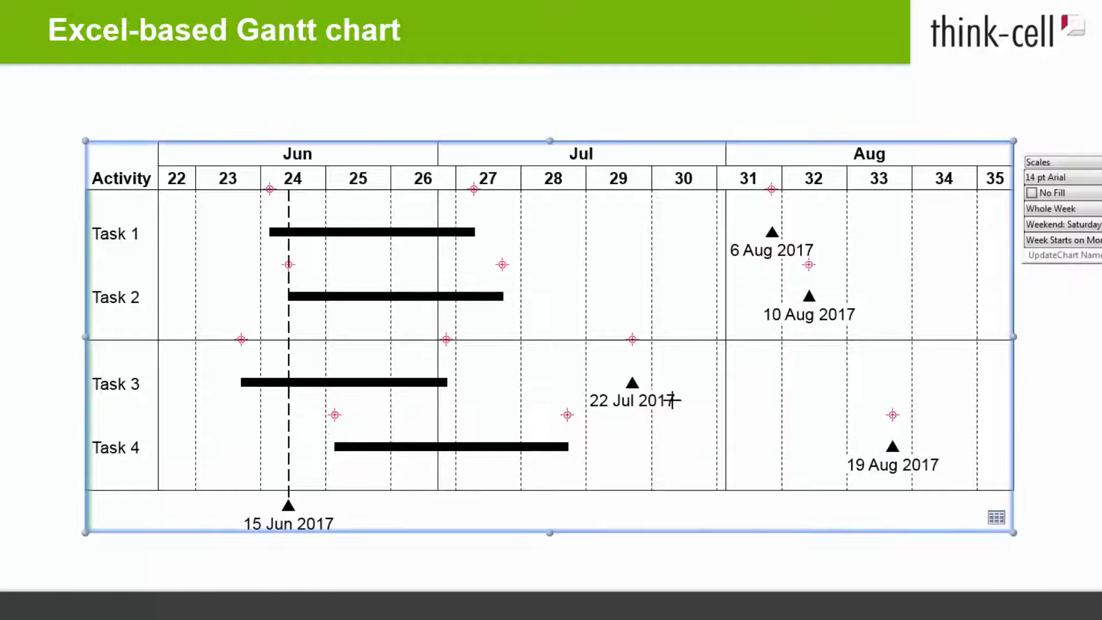
left_click(996, 519)
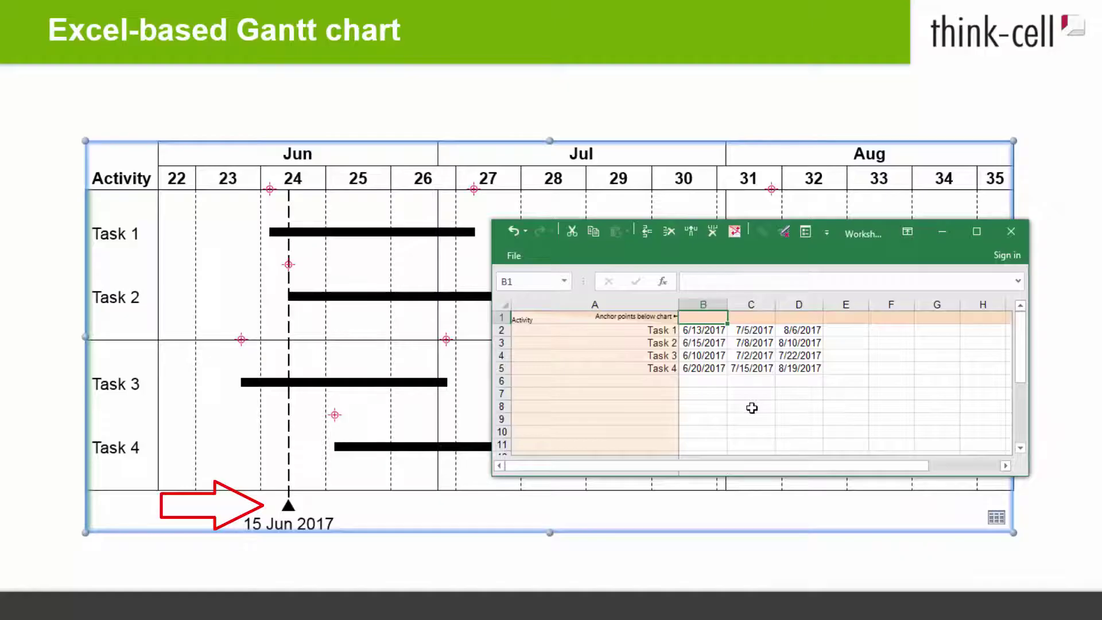
type("7/18")
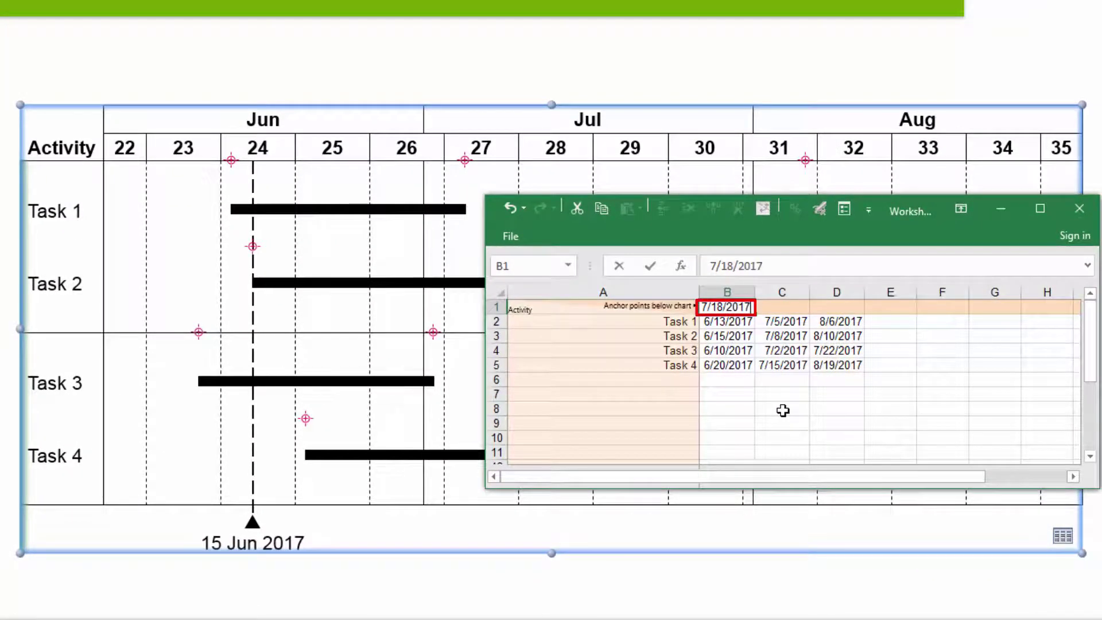
type("/2017")
key("Return")
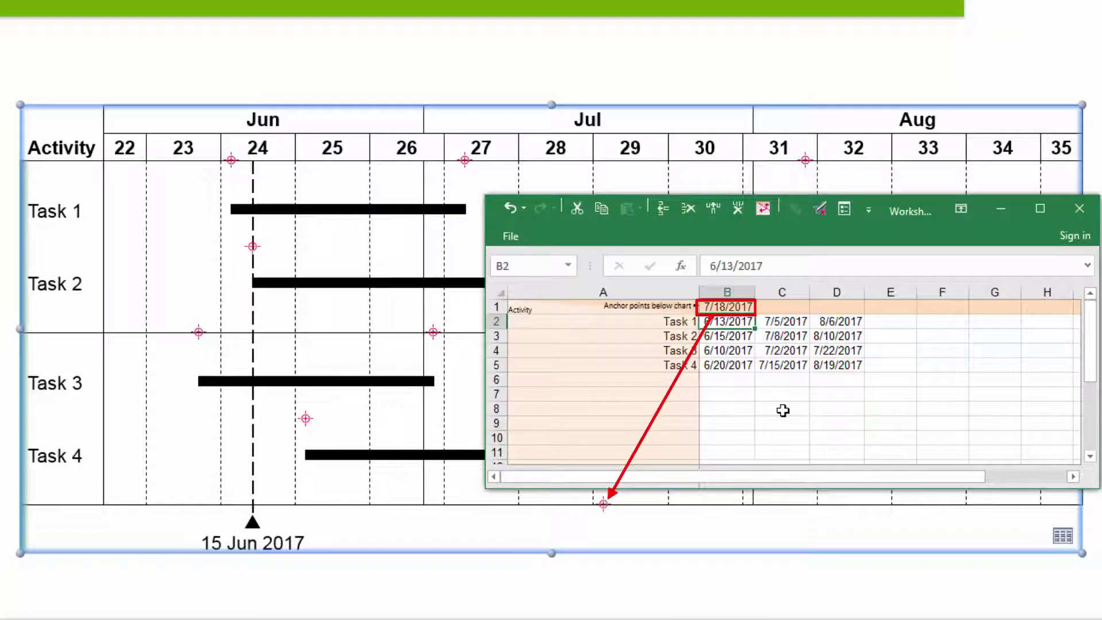
left_click(253, 524)
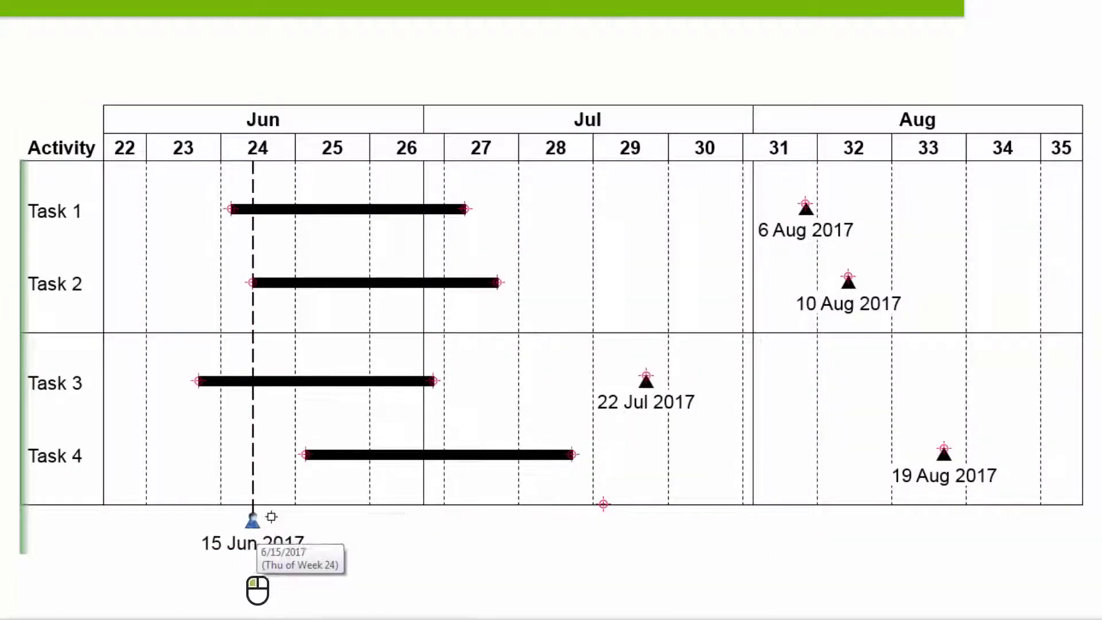
- Drag the 15 Jun milestone onto the new anchor so it snaps to 18 Jul 2017
left_click_drag(596, 517, 604, 504)
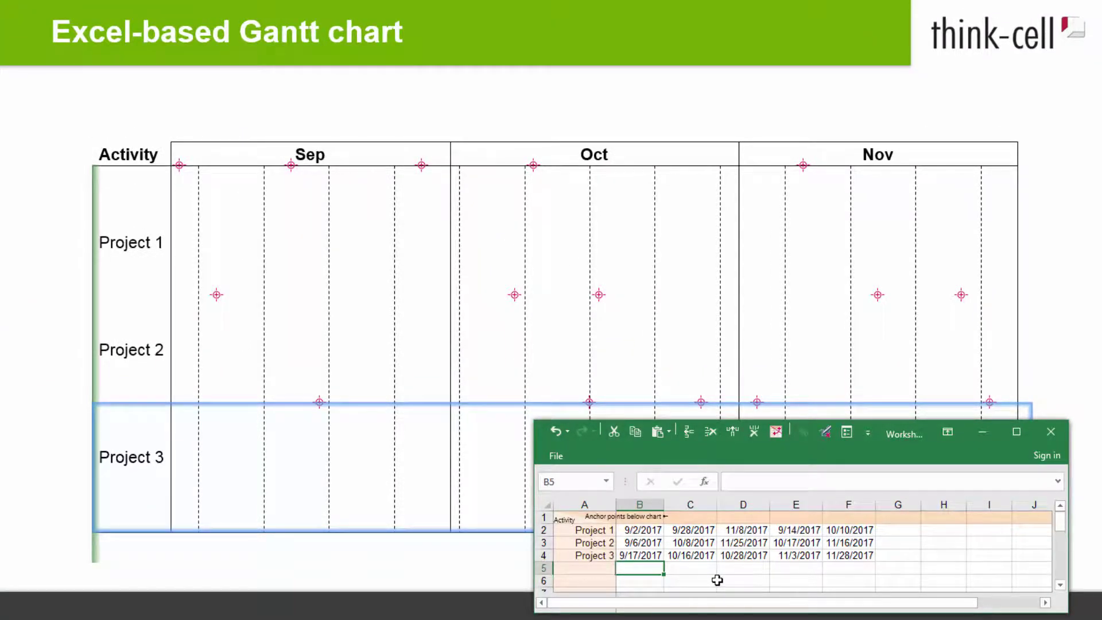
- Add a grey bar, a second bar coloured Accent 1 blue and a November milestone to Project 1
left_click(198, 240)
left_click(219, 227)
left_click(501, 243)
left_click(522, 231)
left_click(618, 247)
left_click(625, 329)
left_click(799, 235)
- Snap the grey bar to 2 Sep, the blue bar to its mid-September and mid-October anchors, and the milestone to 8 Nov
left_click(290, 243)
left_click_drag(199, 241, 180, 241)
left_click_drag(412, 241, 422, 241)
left_click_drag(505, 241, 291, 244)
left_click_drag(719, 246, 531, 170)
left_click_drag(804, 241, 803, 166)
- Select Project 1's grey bar, blue bar and 8 Nov milestone together
left_click(352, 251)
left_click(505, 251, "ctrl")
left_click(803, 244, "ctrl")
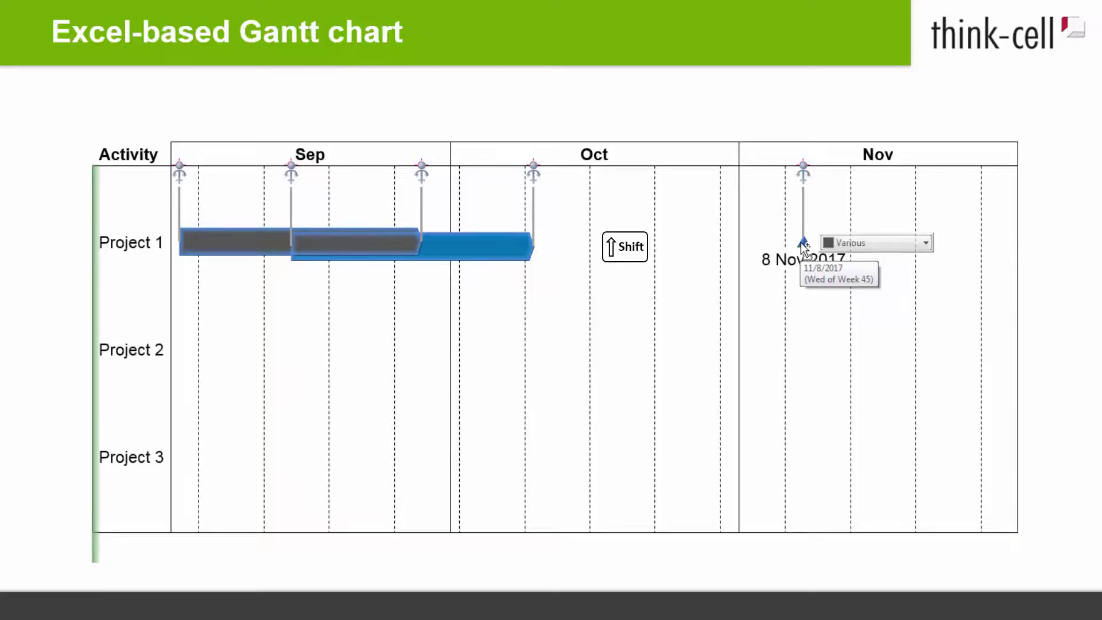
- Copy Project 1's bars and milestone into Project 2, then insert a Gantt chart from the Excel task range
left_click(804, 248, "ctrl+shift")
left_click_drag(804, 250, 816, 351)
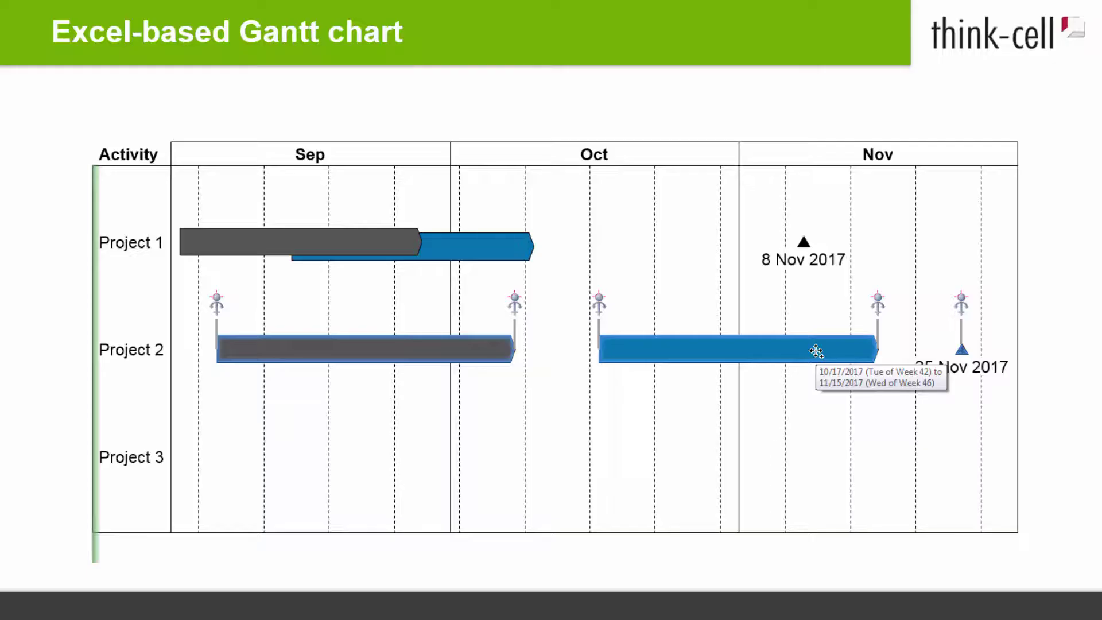
left_click_drag(816, 351, 831, 457)
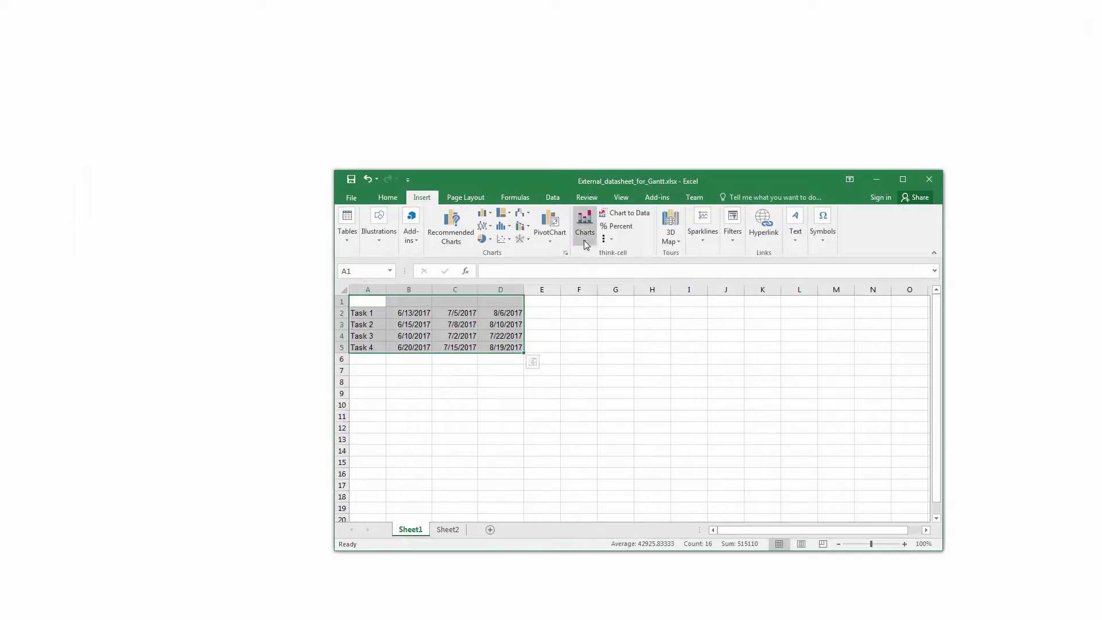
left_click(585, 240)
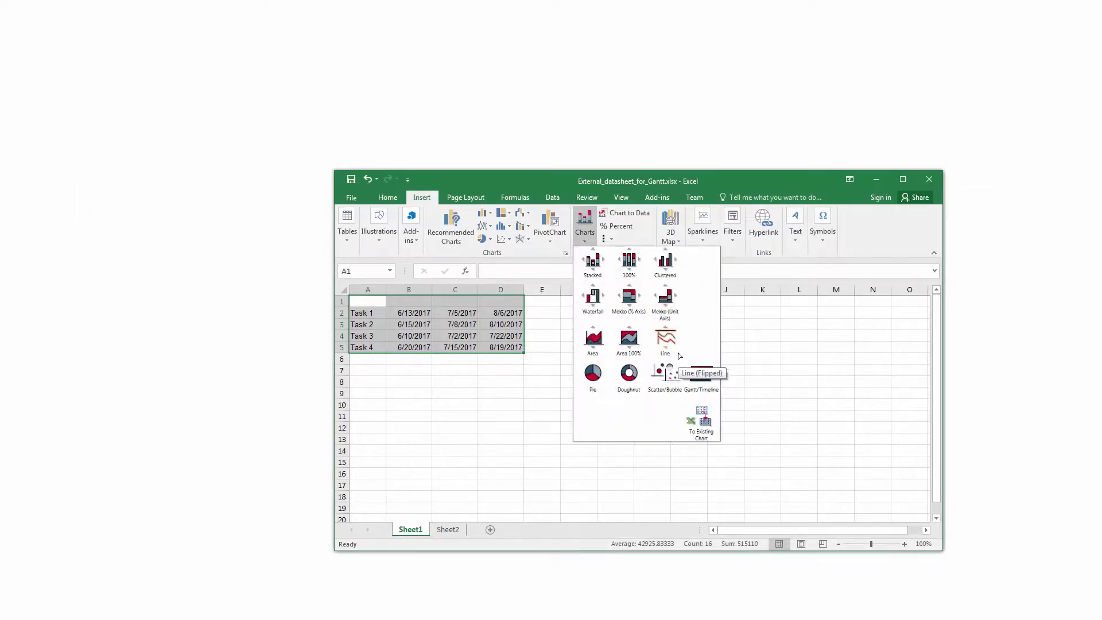
left_click(702, 375)
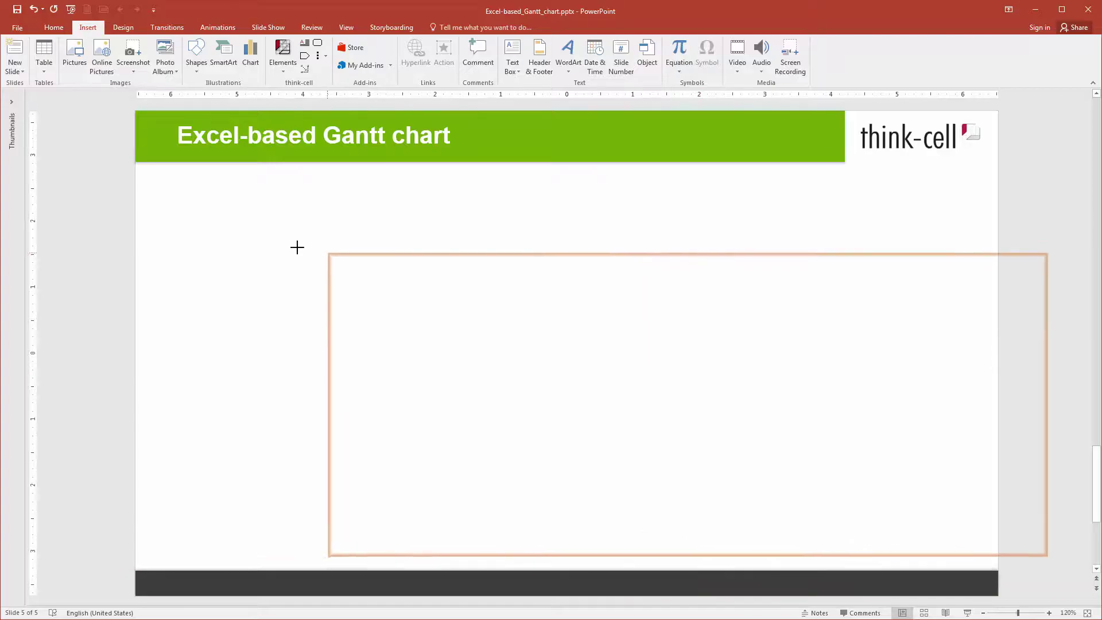
- Drop the Excel-linked Gantt chart with Tasks 1–4 across weeks 23–33 onto the slide
left_click(216, 233)
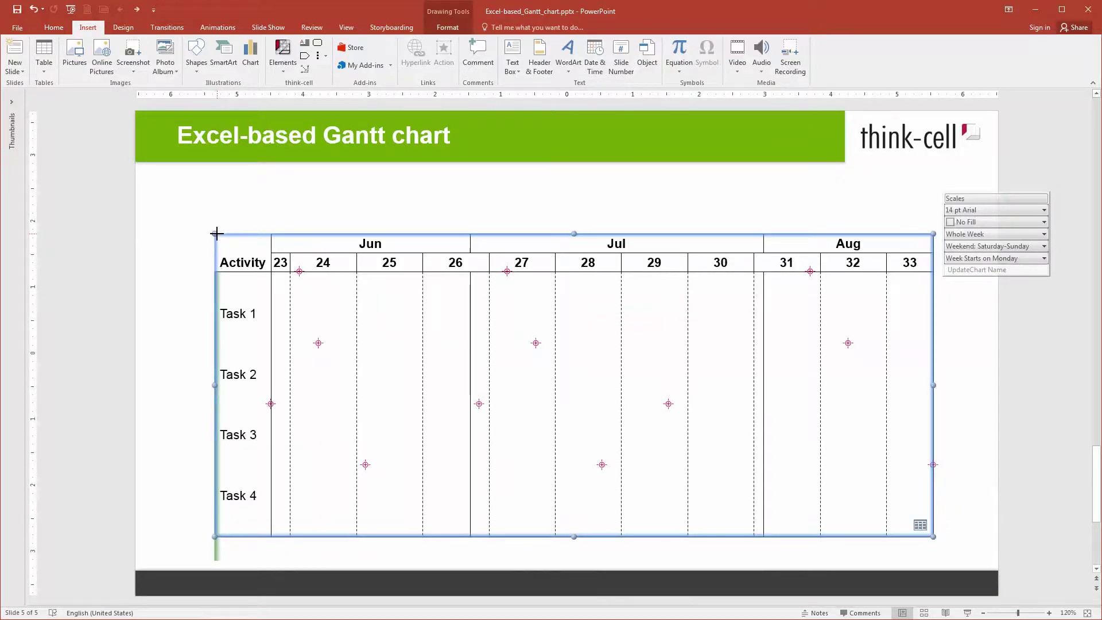